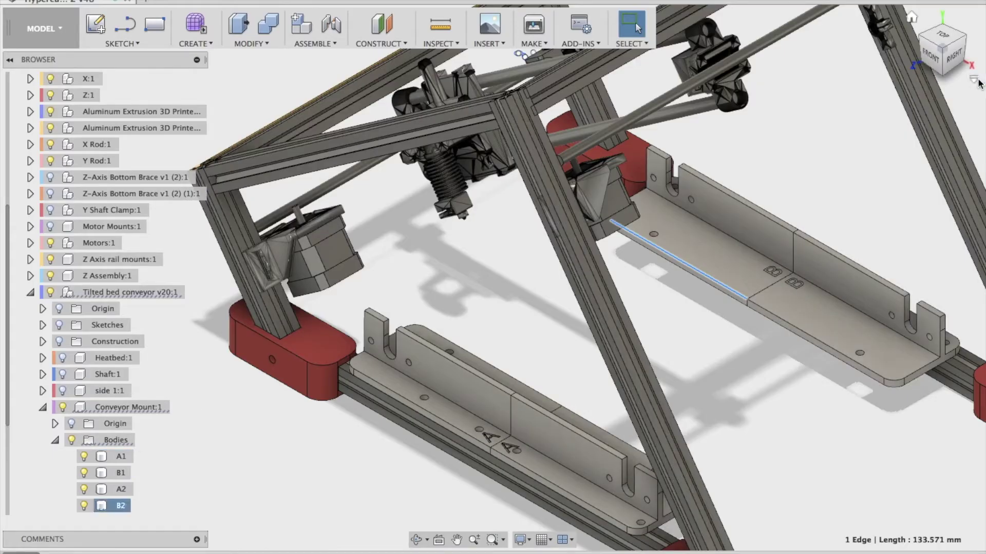
Step: Switch to the front view and select the extruder's hotend body
left_click(929, 57)
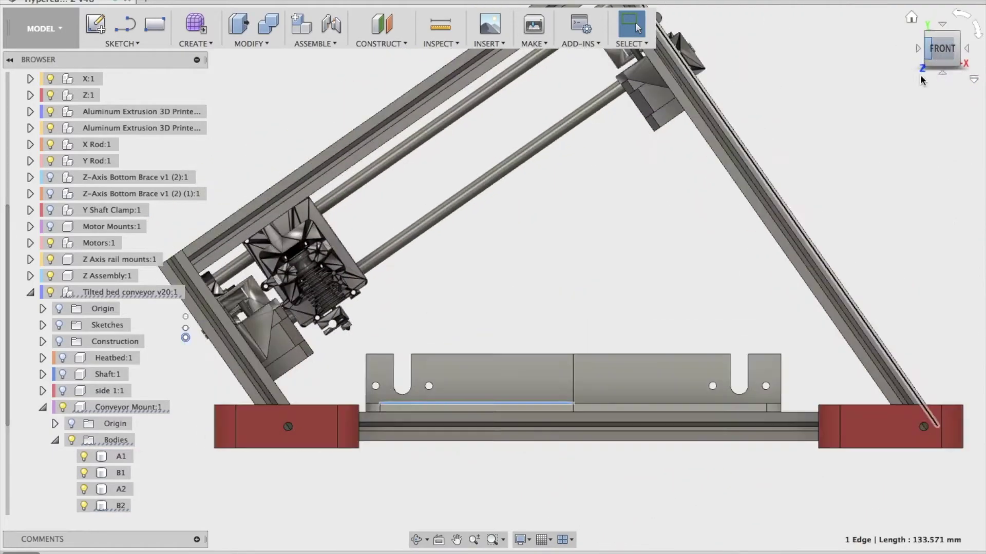
left_click(345, 322)
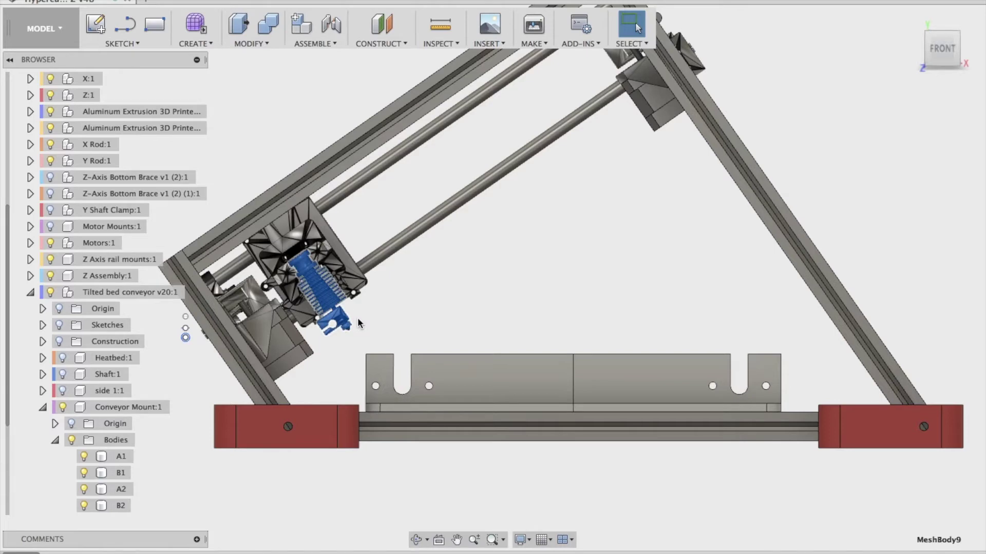
Step: Translate the hotend body −30 mm along the slanted frame extrusion edge
key("m")
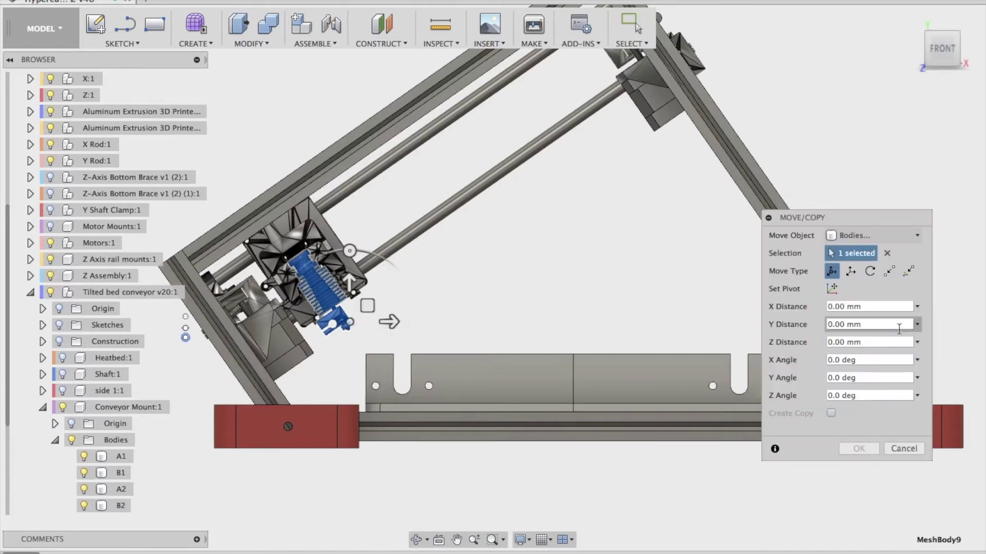
left_click(852, 271)
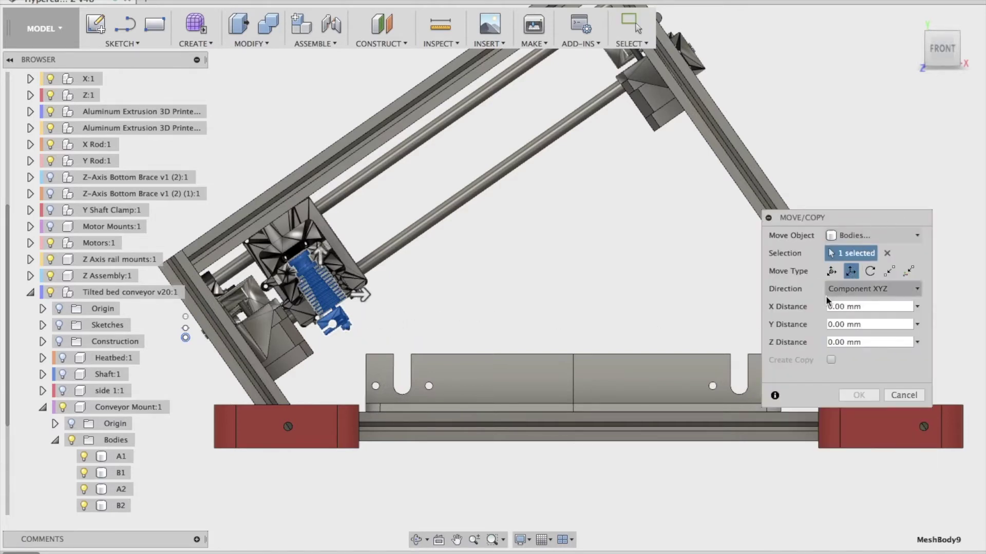
left_click(842, 290)
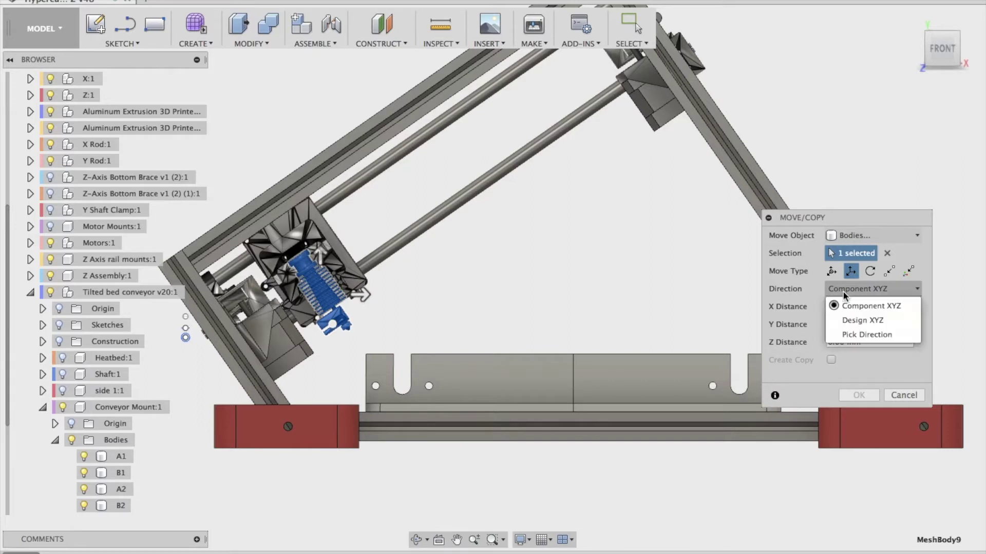
left_click(840, 334)
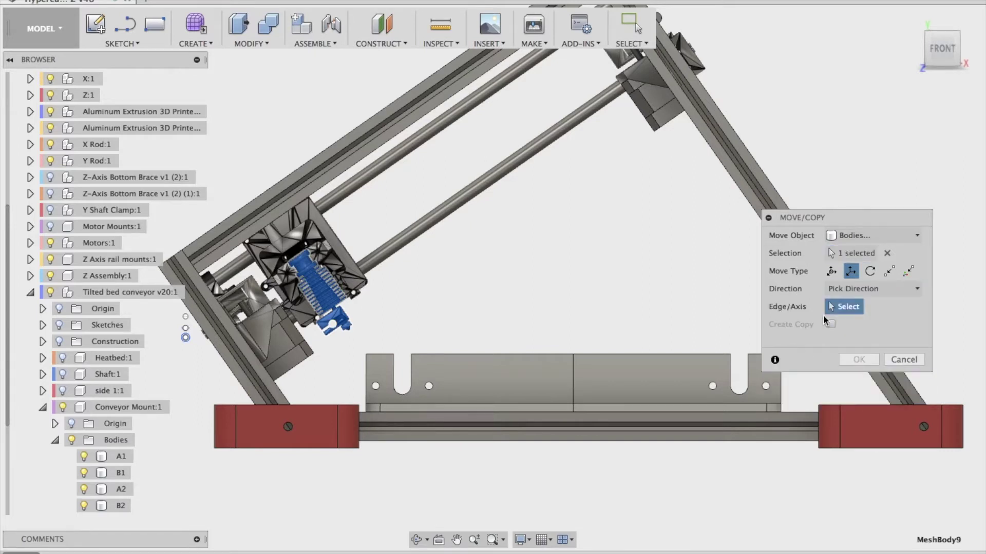
left_click(233, 353)
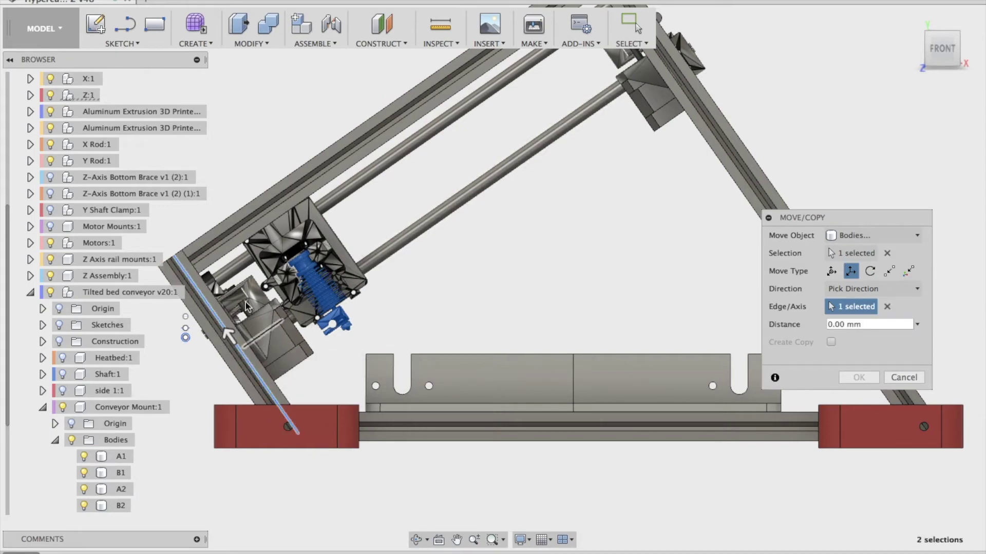
left_click_drag(228, 332, 253, 363)
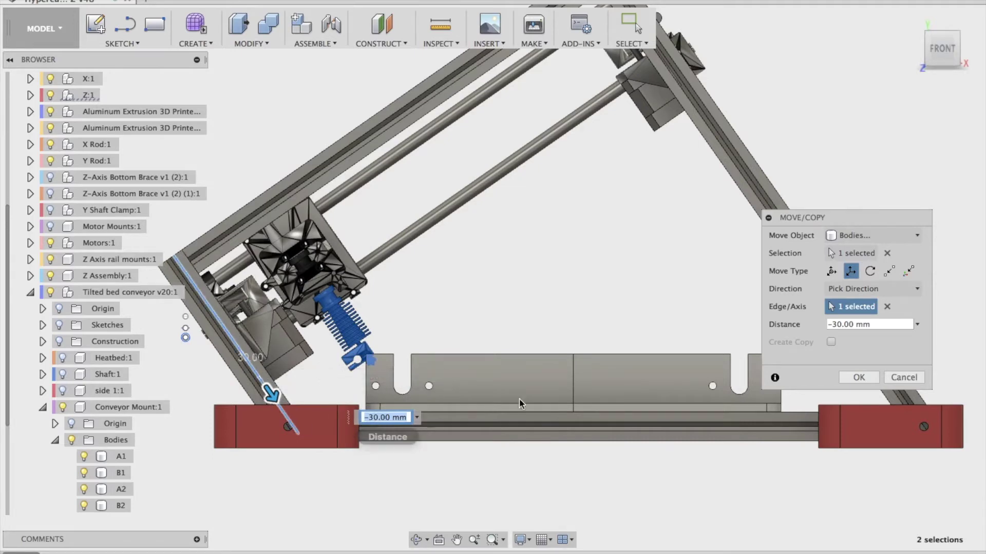
left_click(858, 378)
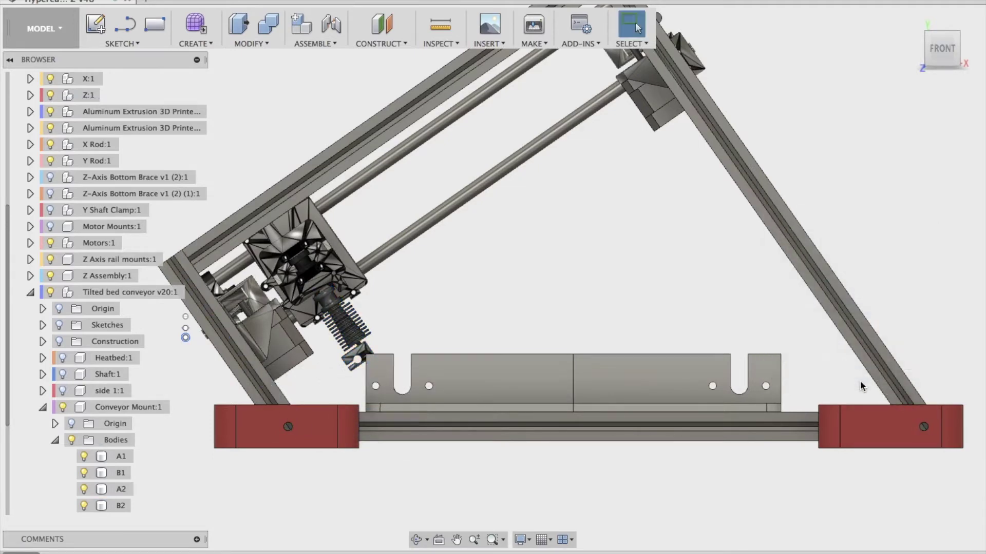
left_click(283, 349)
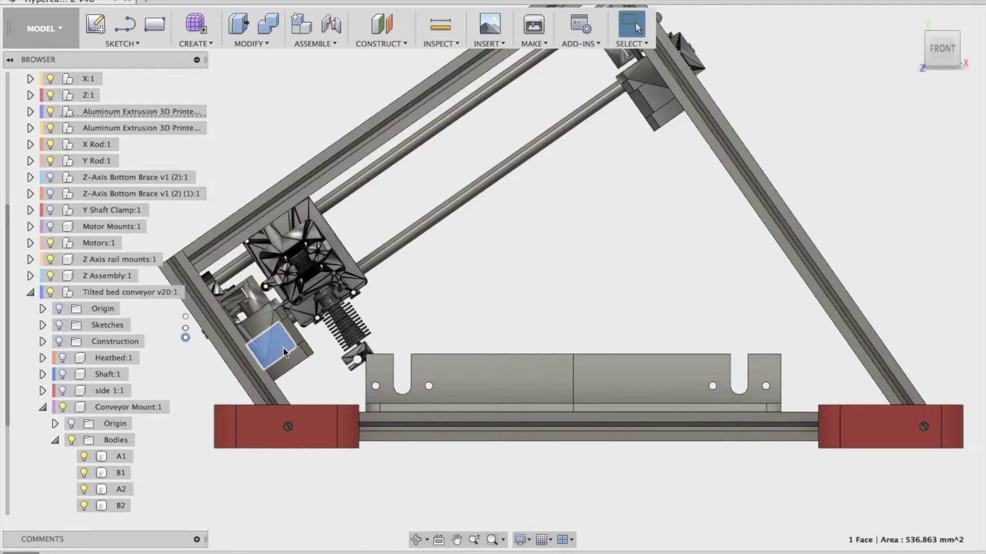
Step: Slide the left-rail motor and X rod −30 mm down the slanted extrusion
left_click(284, 344)
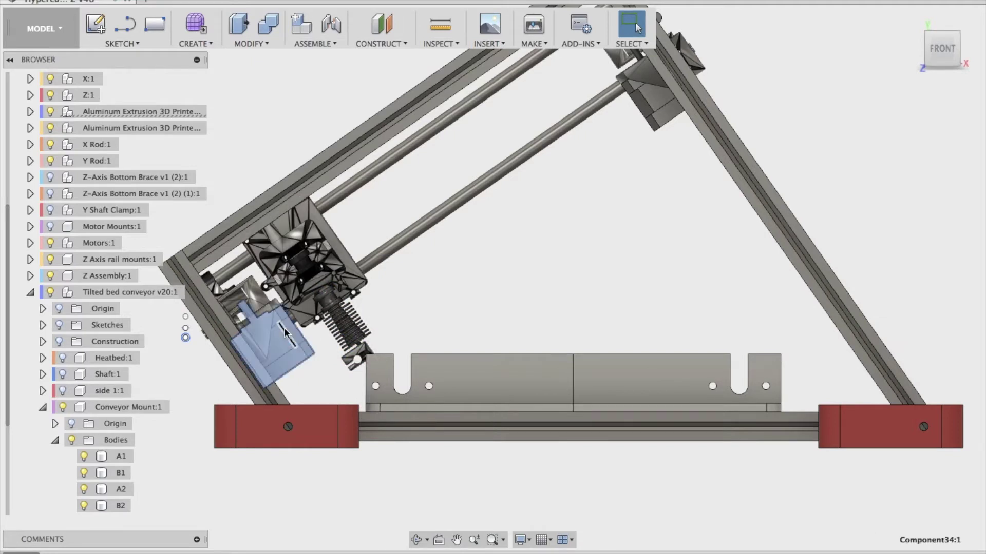
middle_click_drag(312, 423, 451, 388)
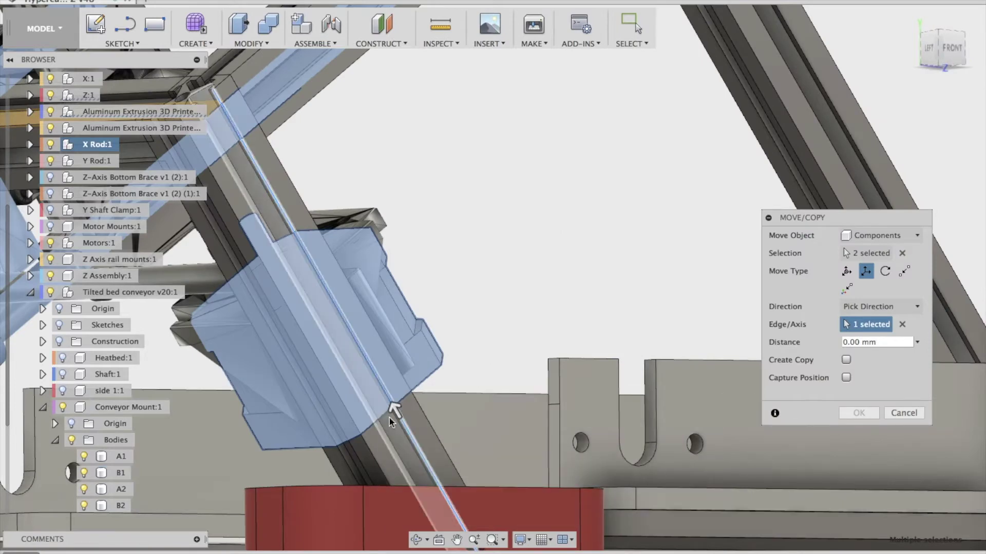
left_click_drag(400, 413, 461, 526)
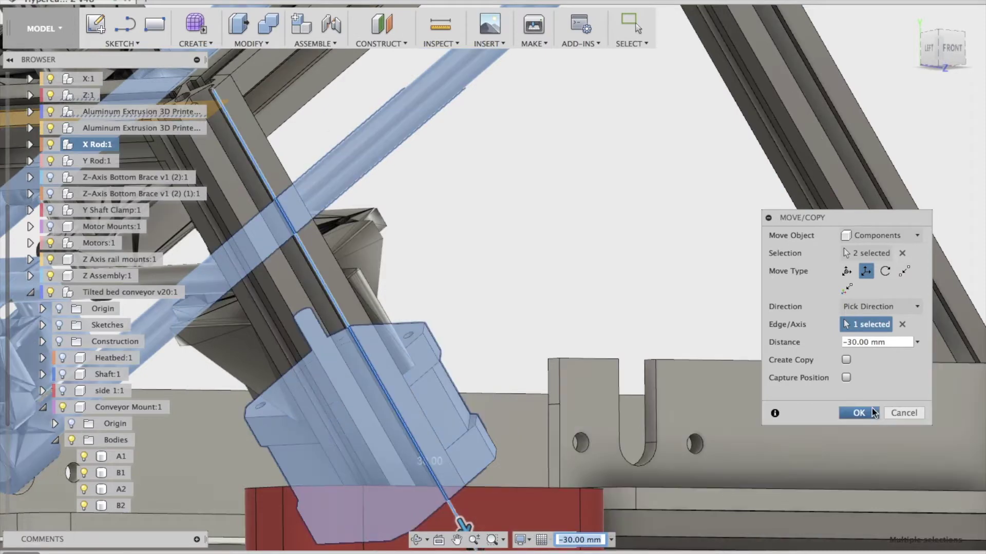
left_click(858, 413)
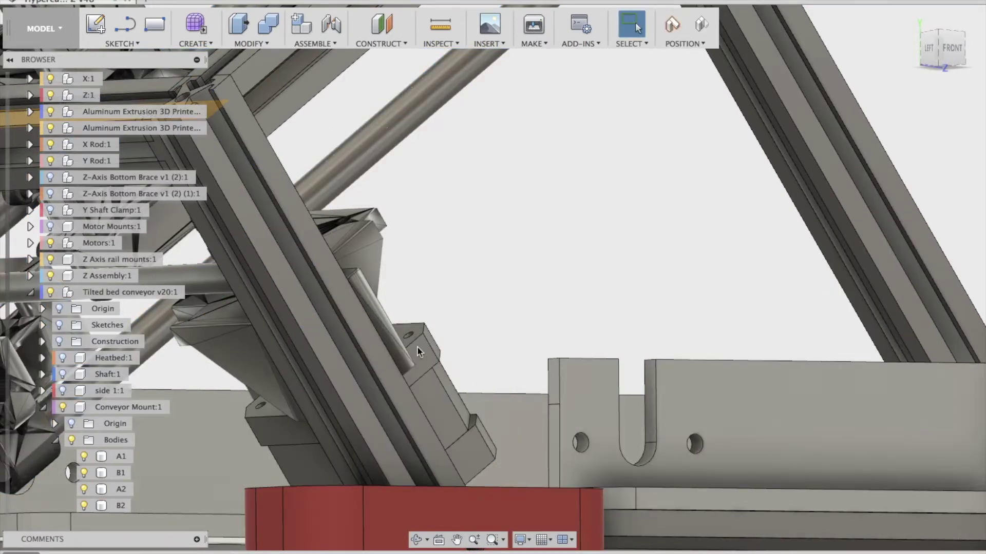
Step: Move the motor mount body −30 mm along the rail edge, just above the red foot
left_click(244, 348)
key("m")
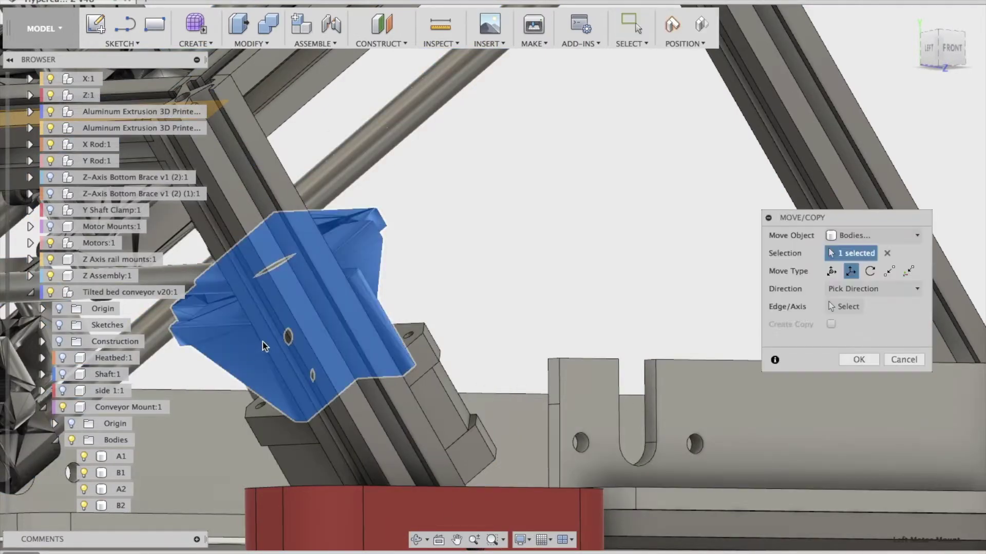
left_click(852, 308)
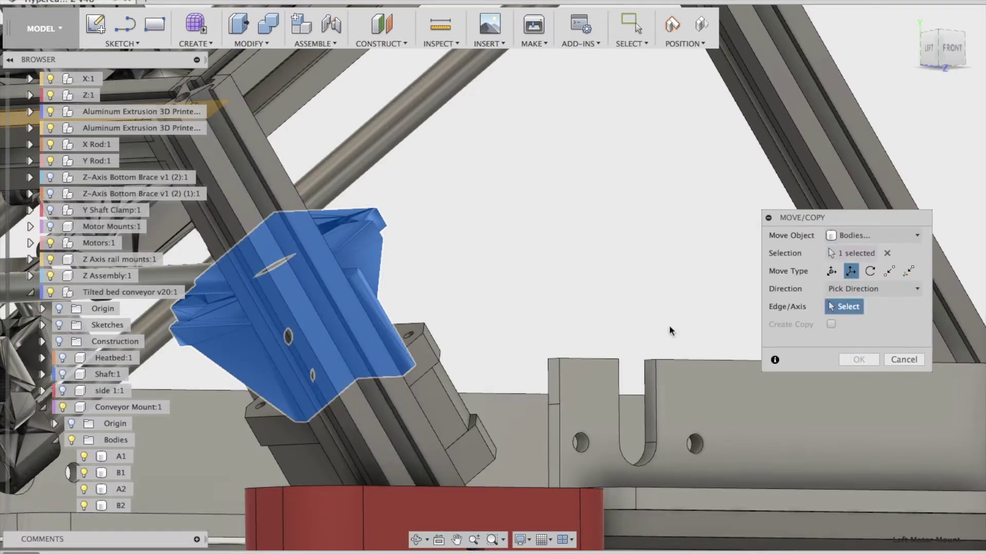
left_click(268, 193)
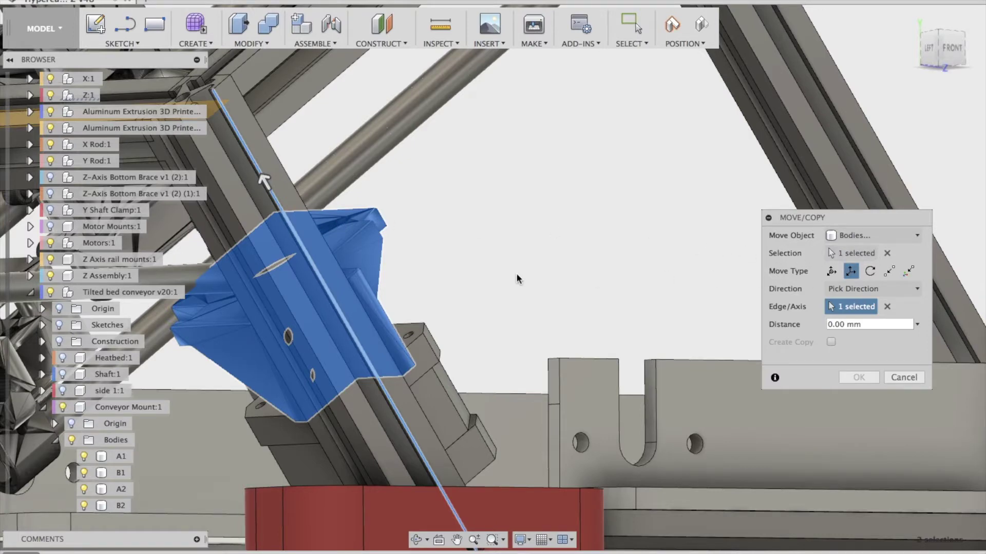
left_click_drag(264, 181, 302, 288)
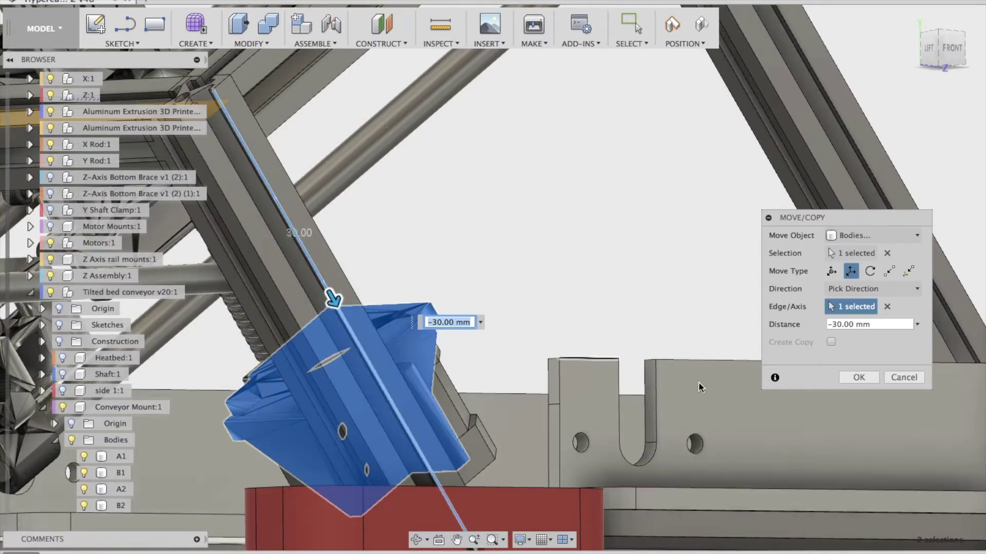
left_click(859, 378)
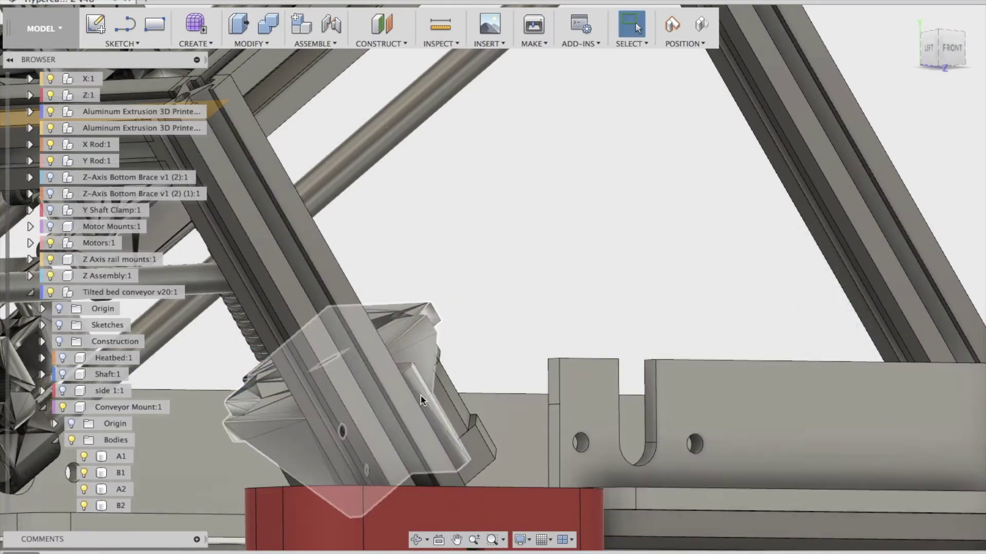
middle_click_drag(421, 396, 454, 398, "shift")
Step: Show the Z:1 parts and inspect the rail and red foot faces from behind
scroll(430, 397, "down", 5)
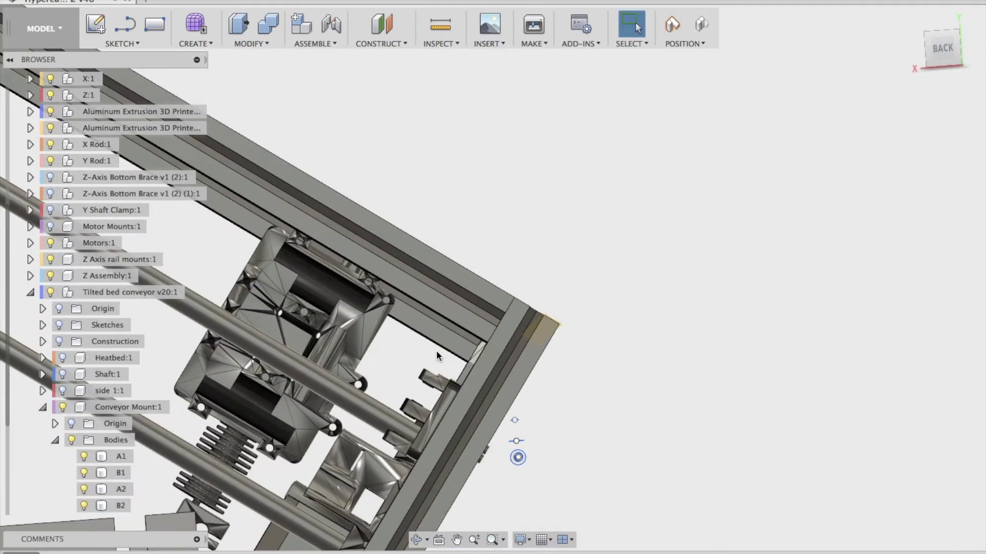
scroll(430, 397, "up", 3)
left_click(469, 396)
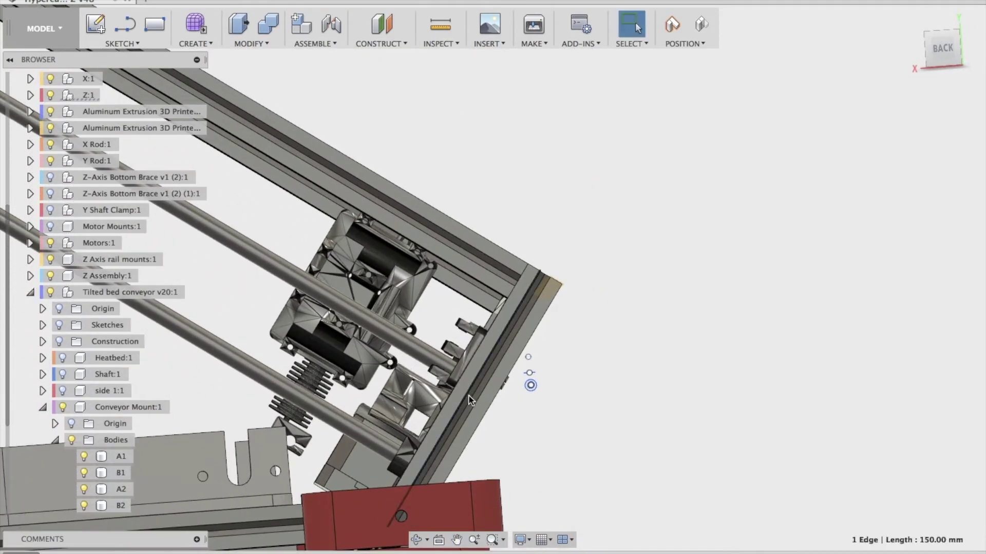
left_click(458, 393)
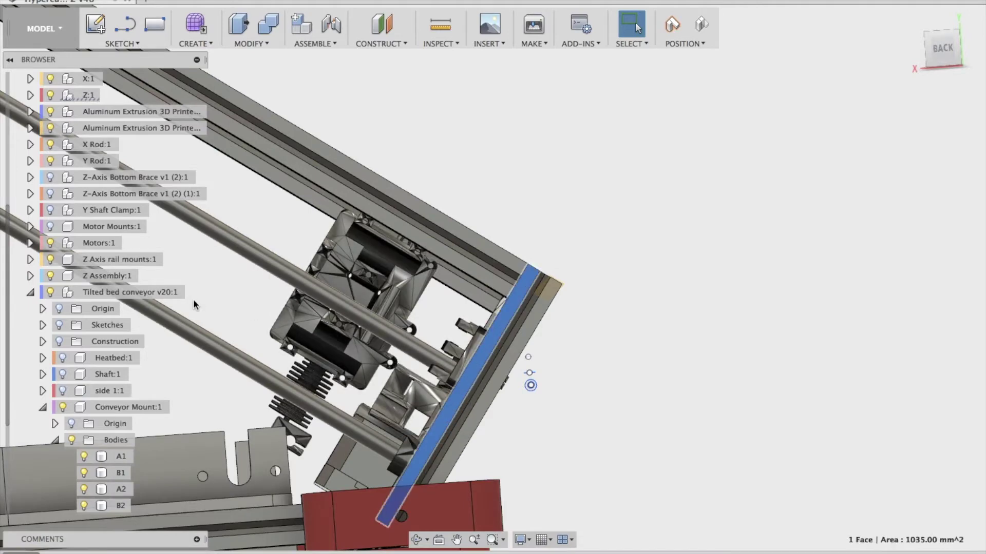
left_click(50, 95)
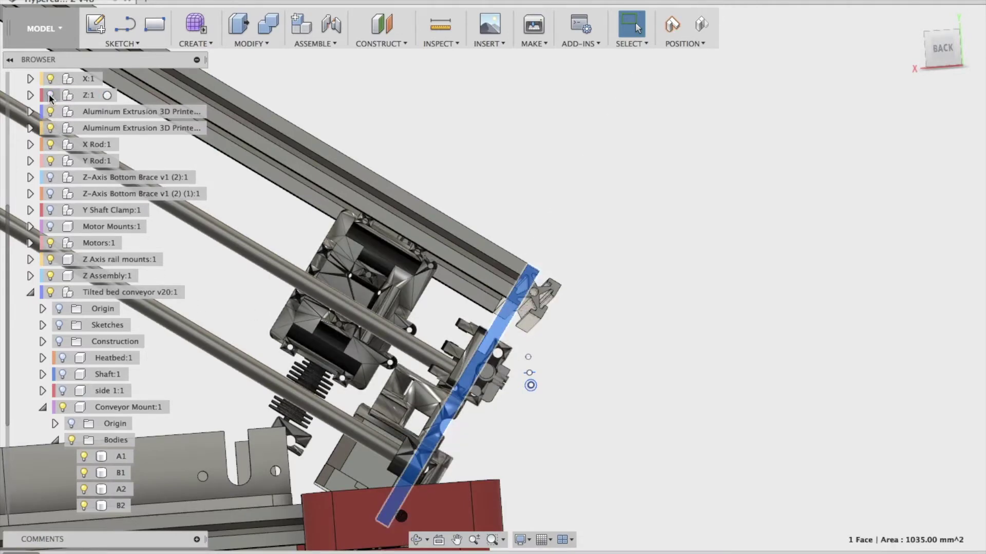
left_click(460, 496)
left_click(461, 496)
middle_click_drag(503, 461, 534, 405, "shift")
key("Escape")
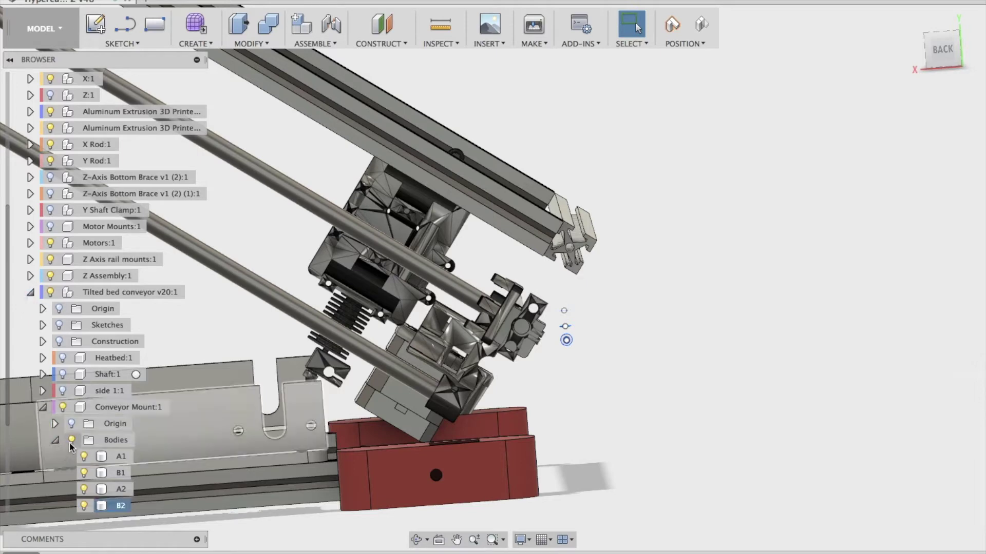
Step: Hide the tilted bed conveyor, X rod and front rod, and expand the Feet component
left_click(51, 291)
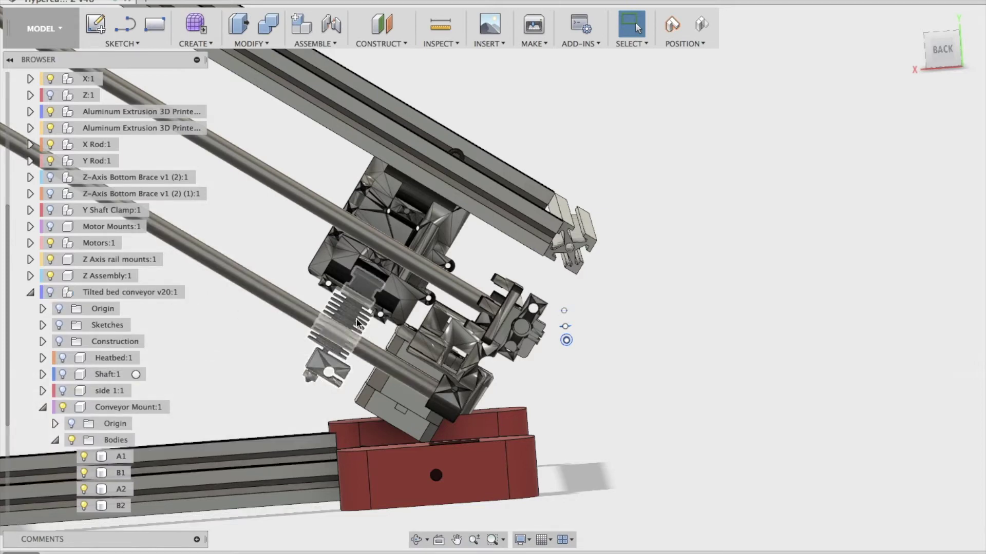
left_click(300, 319)
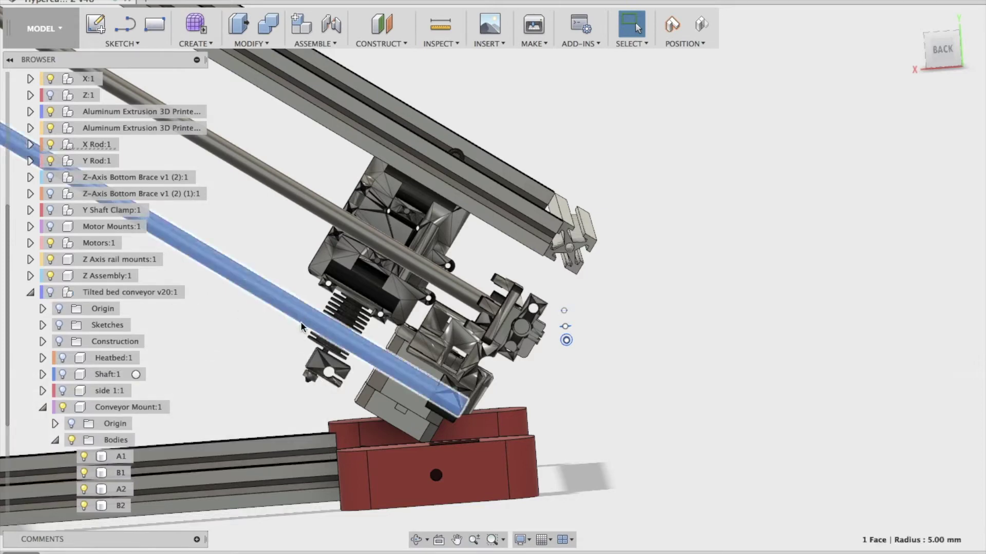
scroll(95, 270, "down", 2)
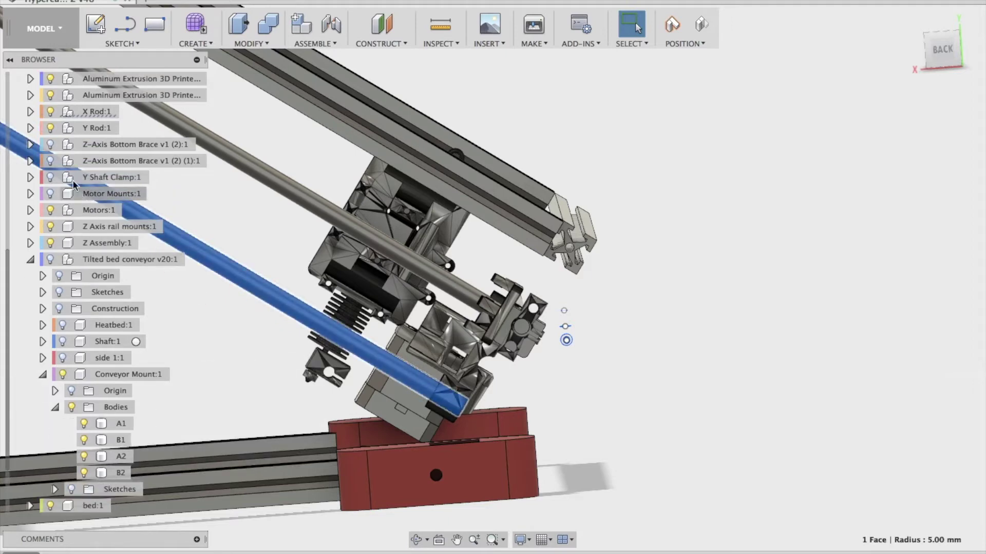
left_click(49, 112)
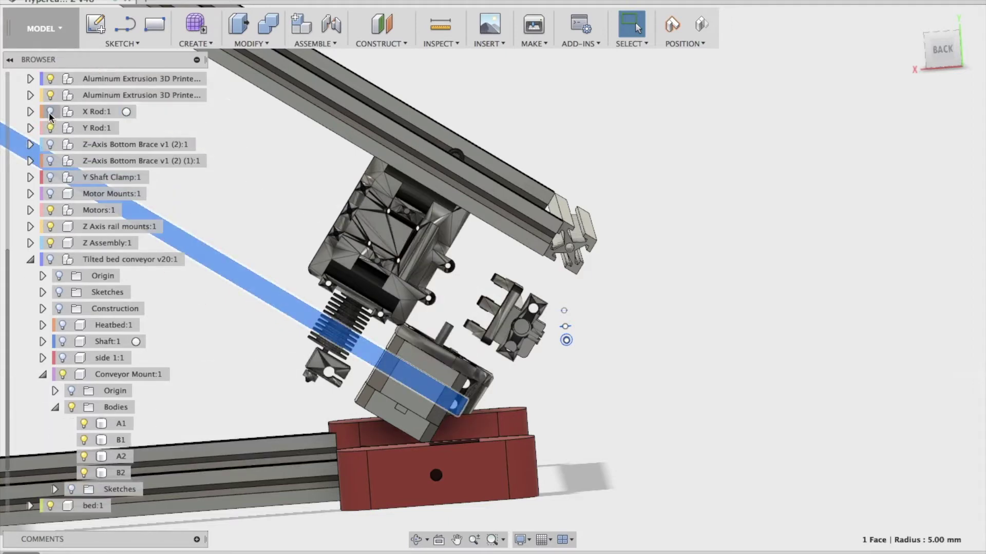
left_click(268, 222)
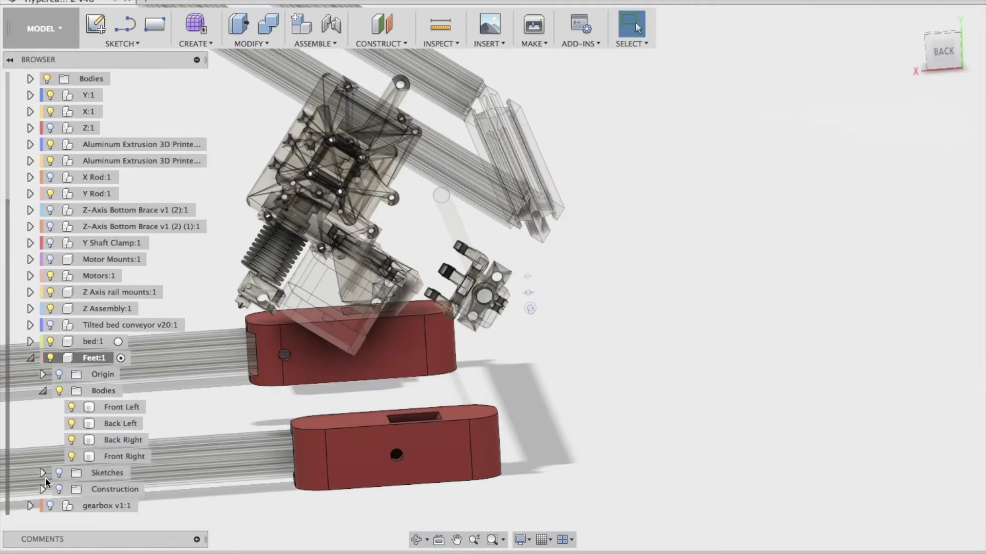
left_click(60, 473)
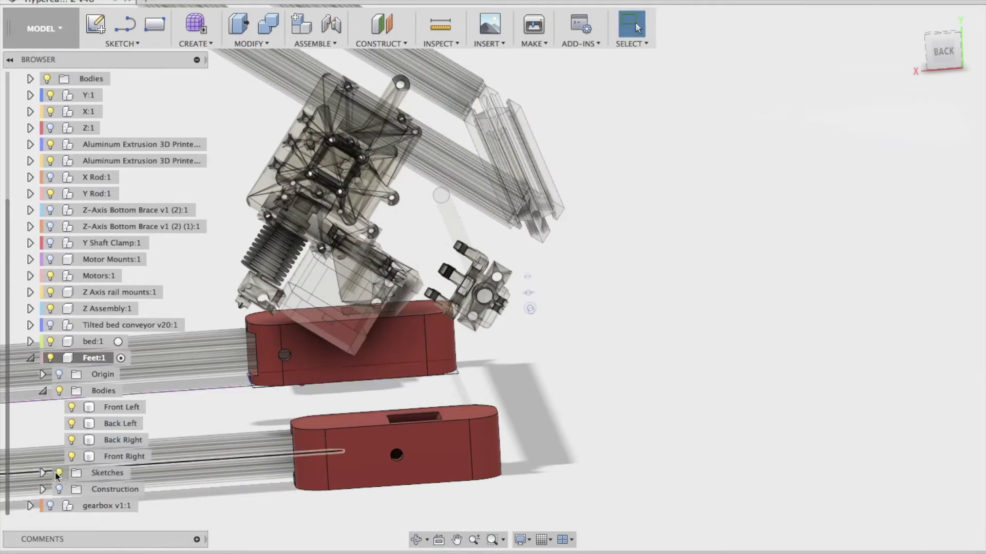
Step: Start a sketch on the Back Left foot's face and hide the Back Right foot
left_click(97, 29)
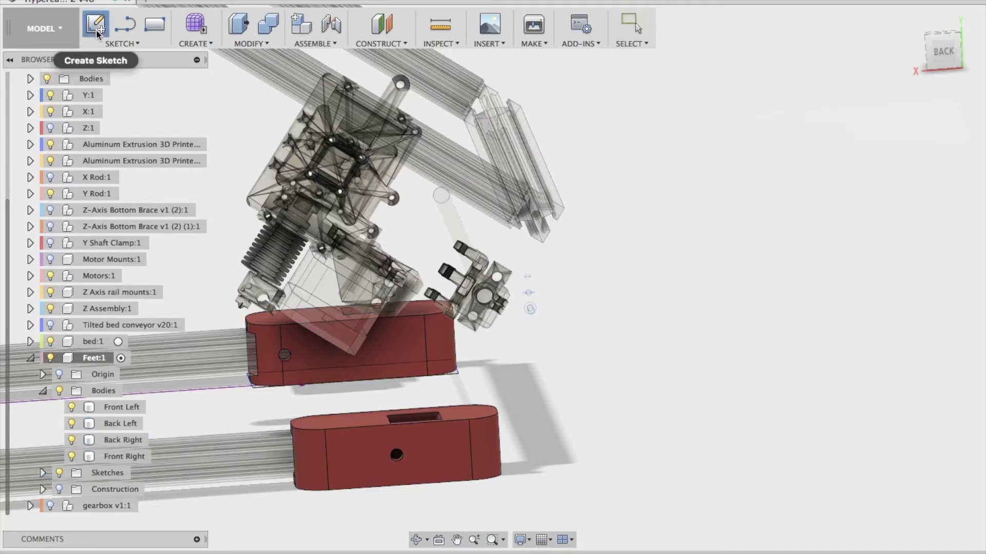
left_click(388, 357)
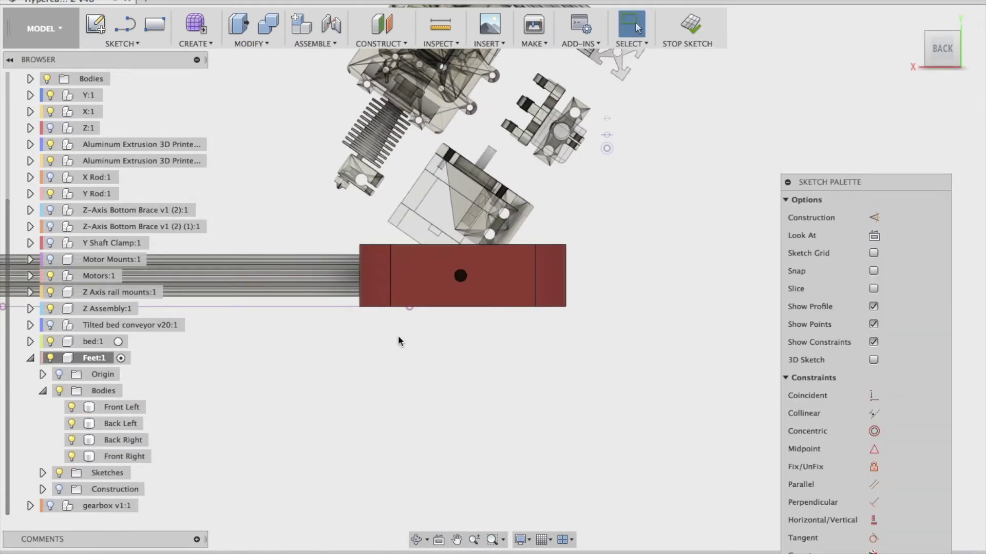
left_click(71, 441)
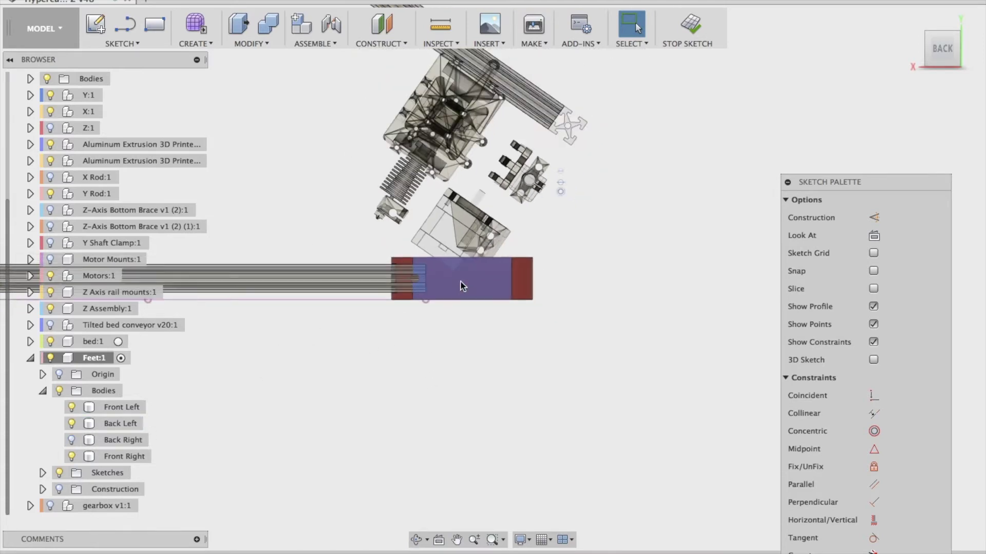
scroll(463, 277, "up", 5)
scroll(448, 265, "up", 2)
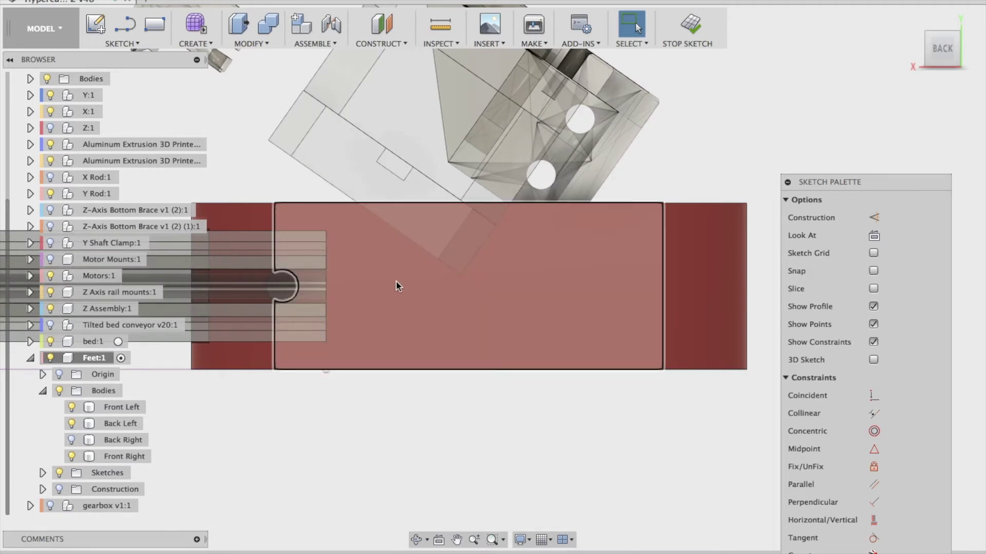
Step: Draw a V-shaped triangle from the foot's top edge and select its 266.873 mm² profile
key("l")
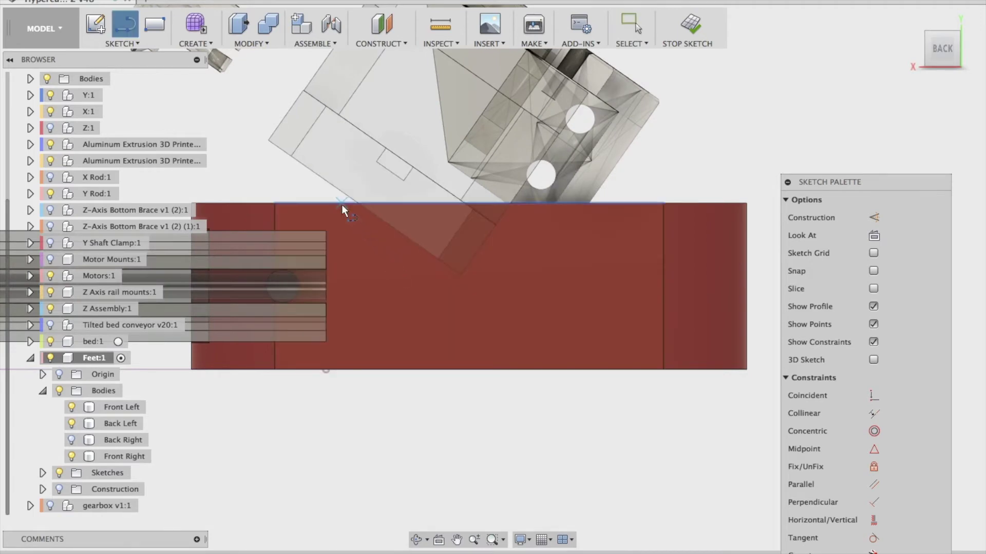
left_click(341, 204)
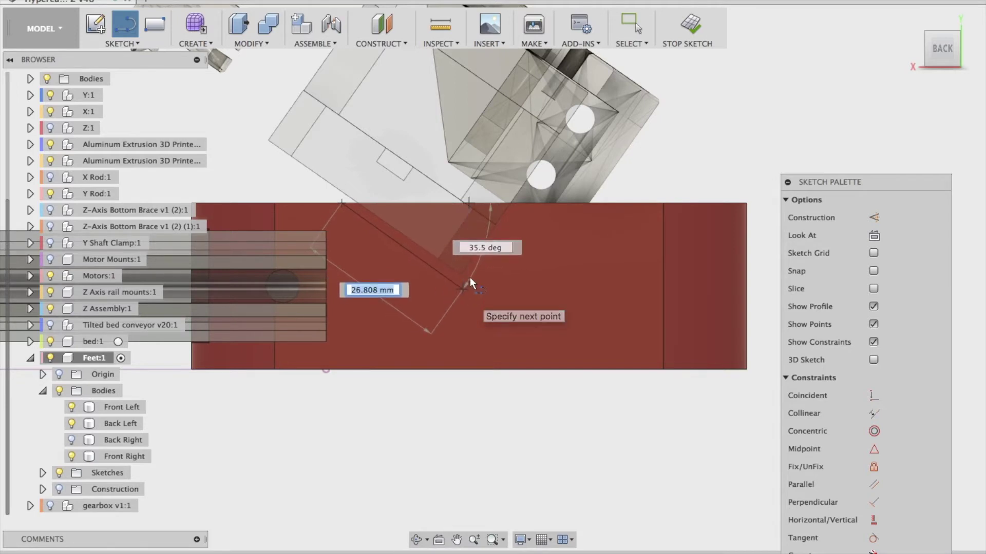
left_click(463, 290)
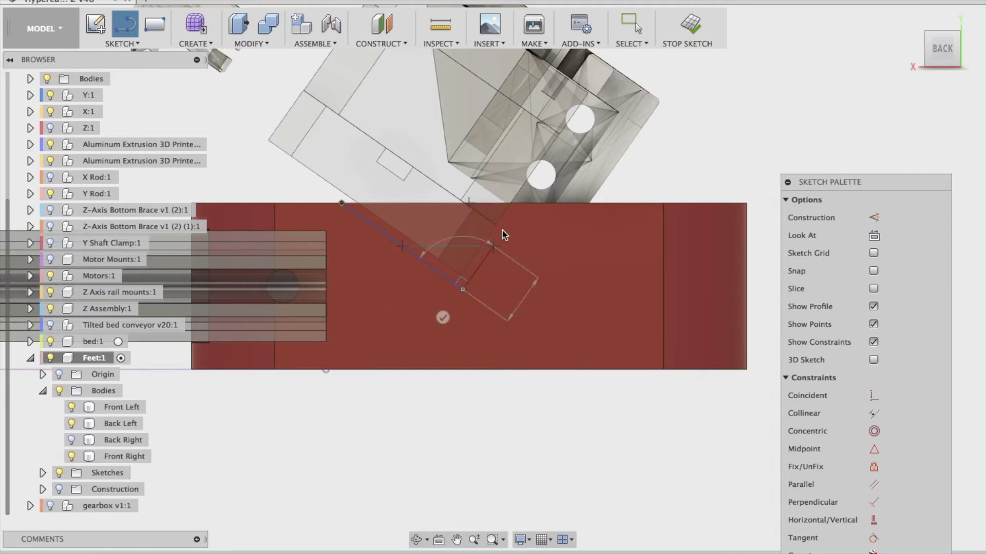
left_click(532, 205)
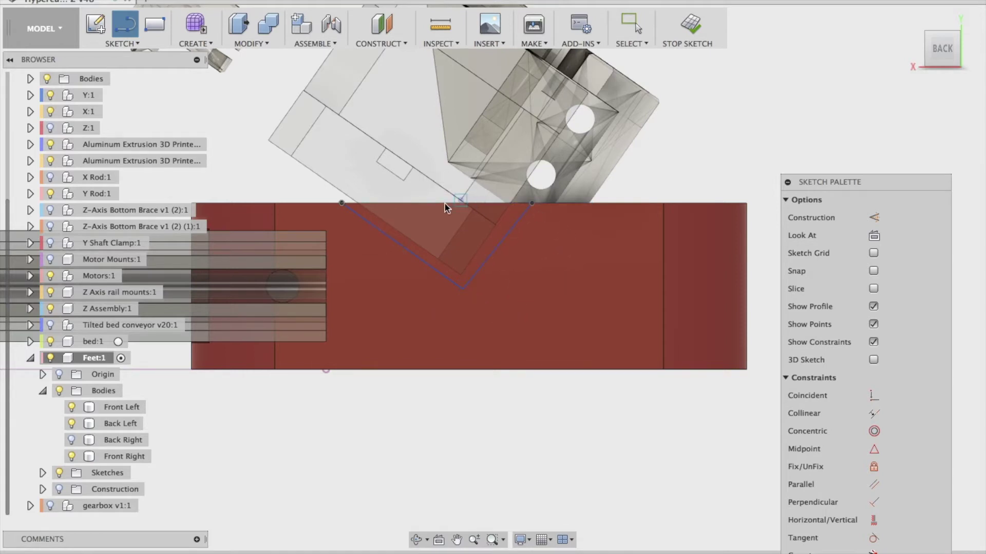
left_click(346, 205)
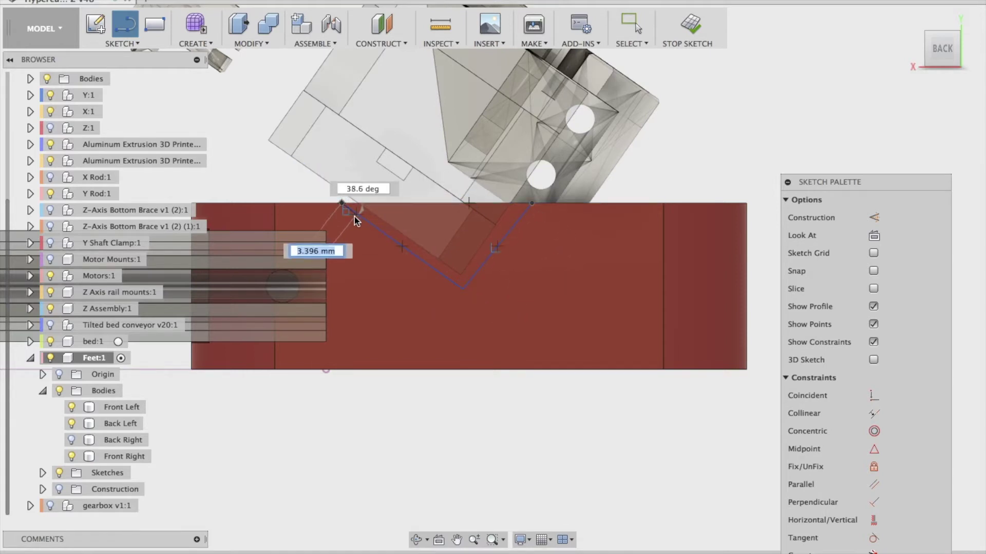
key("Escape")
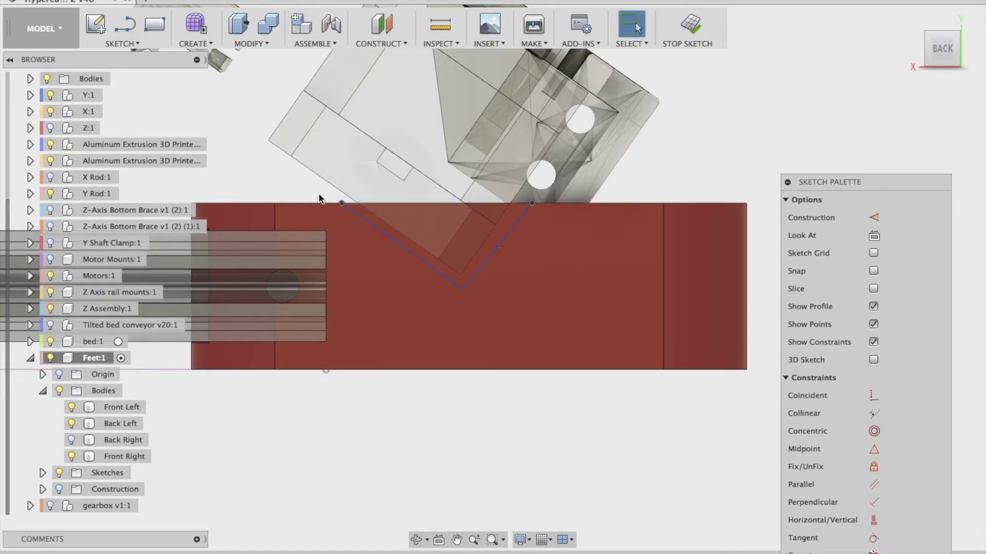
double_click(368, 227)
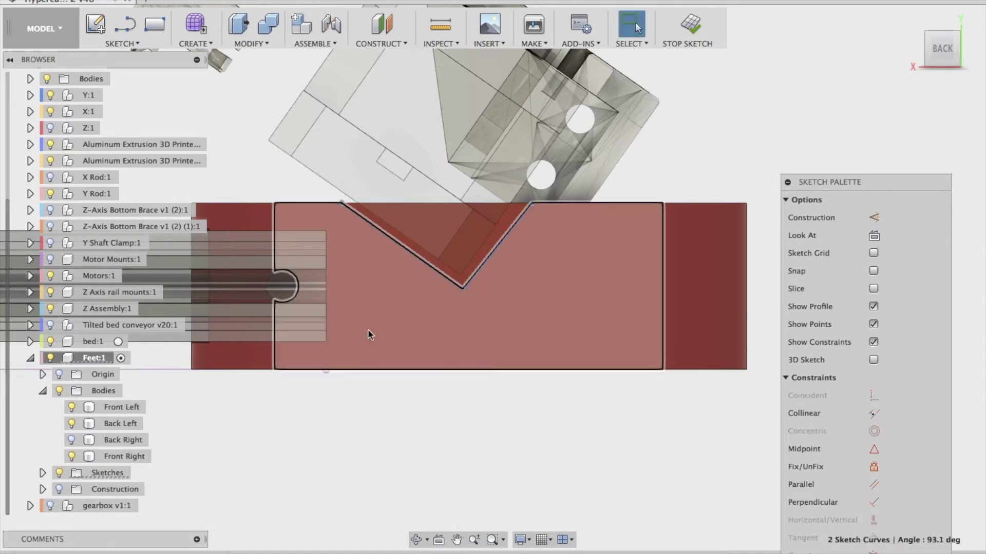
left_click(414, 253)
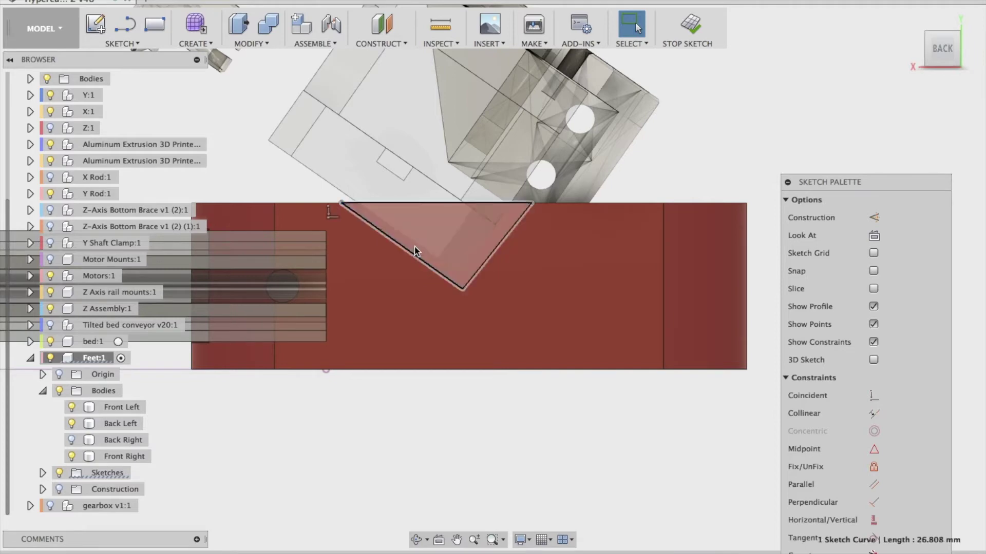
left_click(461, 282)
Step: Extrude the triangle as a 10 mm cut affecting only the Back Left foot body
mouse_move(387, 333)
middle_mouse_down("shift")
mouse_move(455, 331)
mouse_move(427, 332)
middle_mouse_up("shift")
key("e")
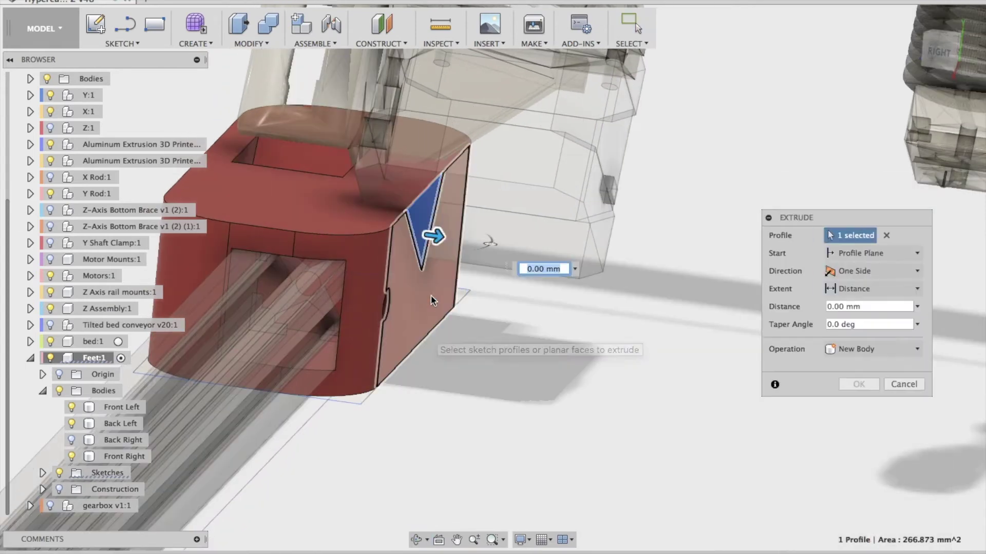
left_click_drag(437, 236, 353, 238)
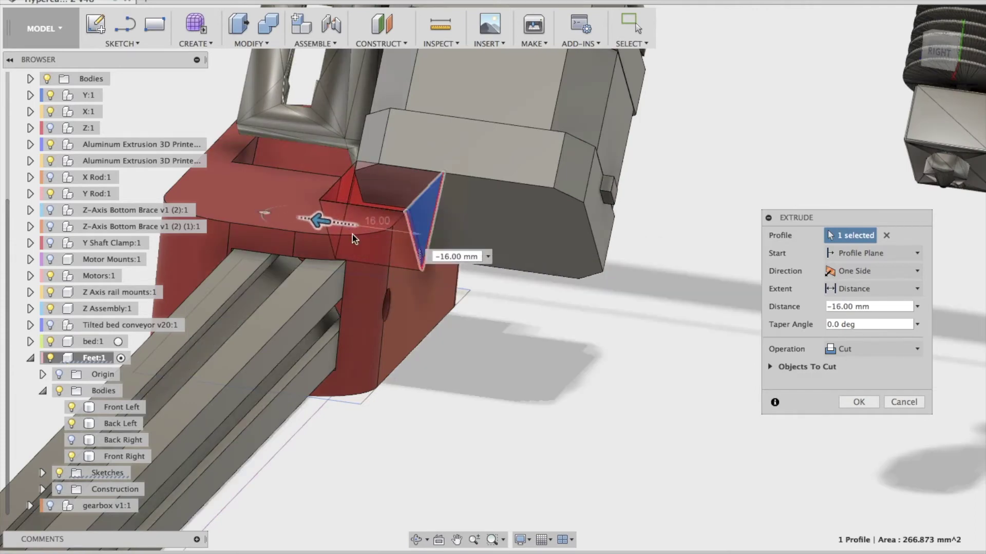
mouse_move(407, 391)
middle_mouse_down("shift")
mouse_move(418, 378)
mouse_move(423, 389)
middle_mouse_up("shift")
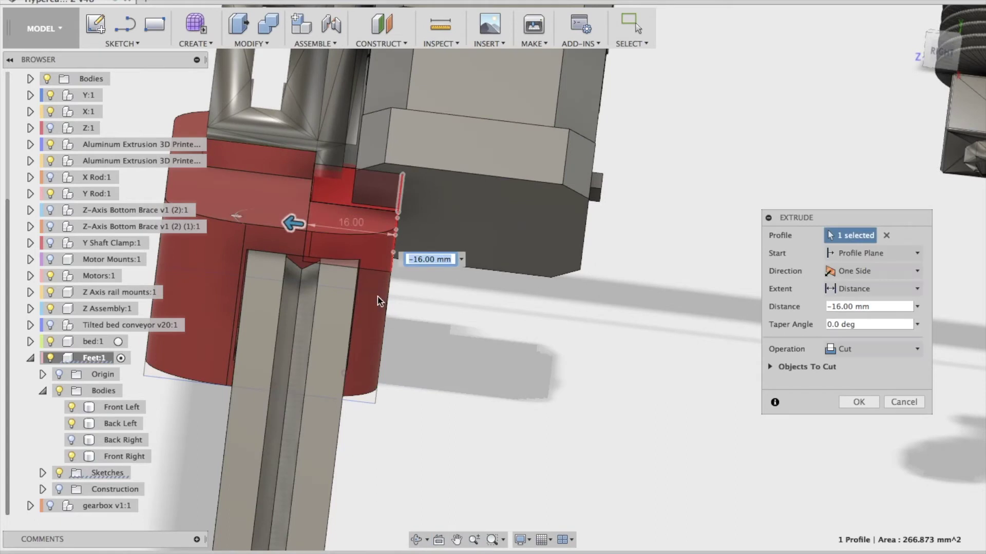
left_click_drag(291, 225, 324, 229)
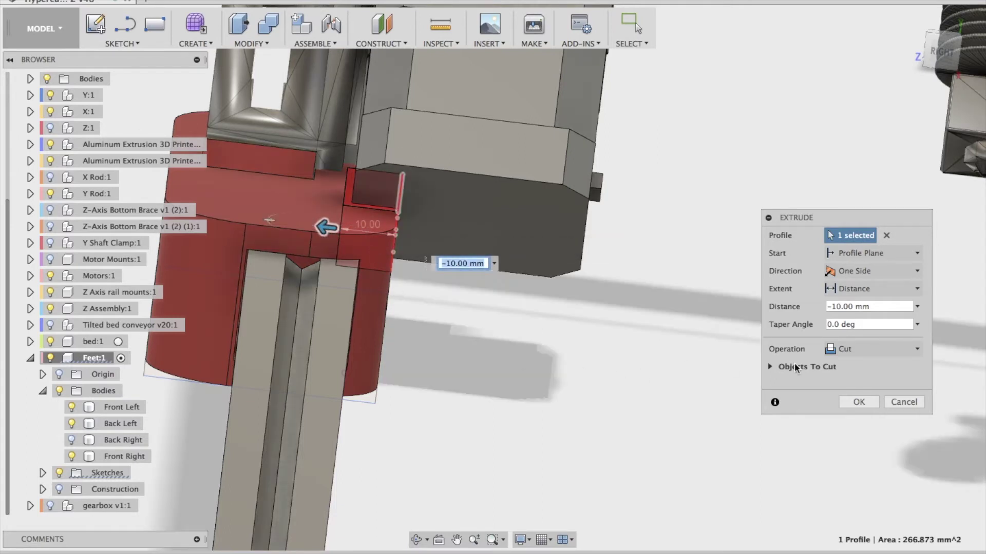
left_click(772, 367)
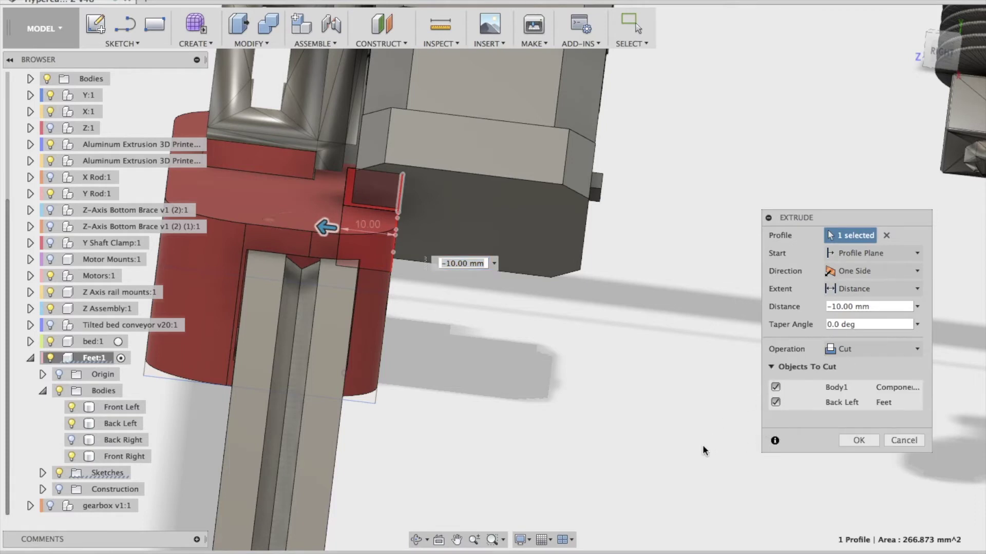
left_click(776, 403)
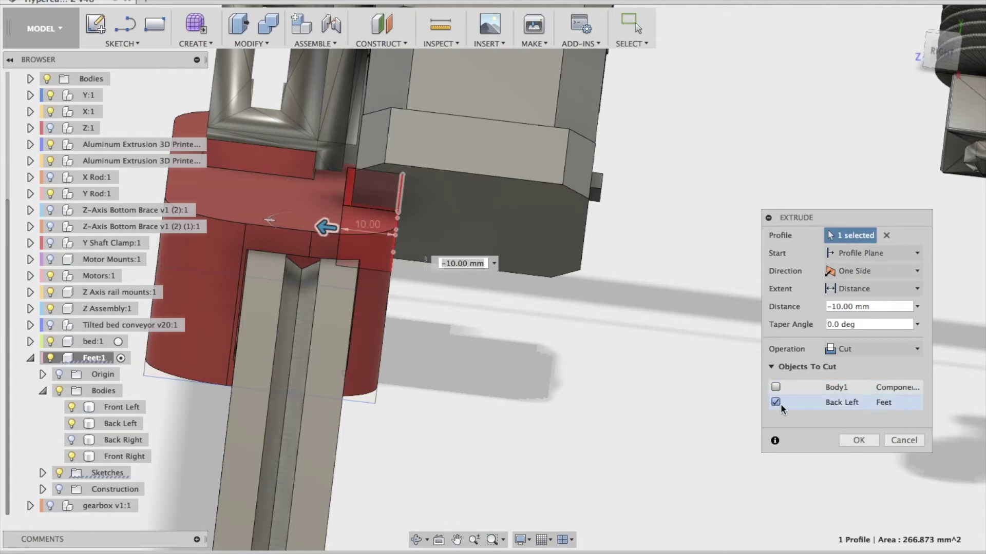
left_click(846, 440)
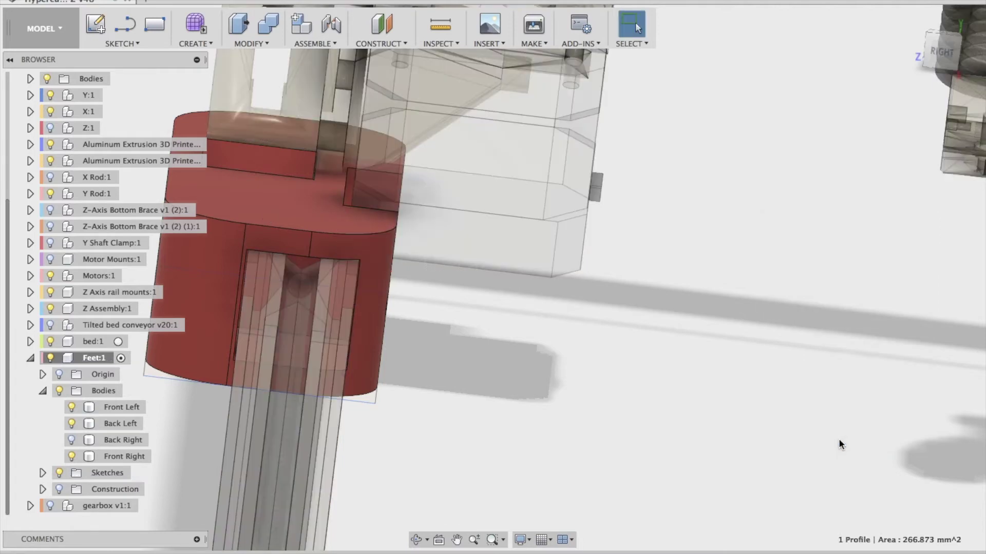
middle_click_drag(704, 431, 726, 262, "shift")
scroll(759, 249, "down", 5)
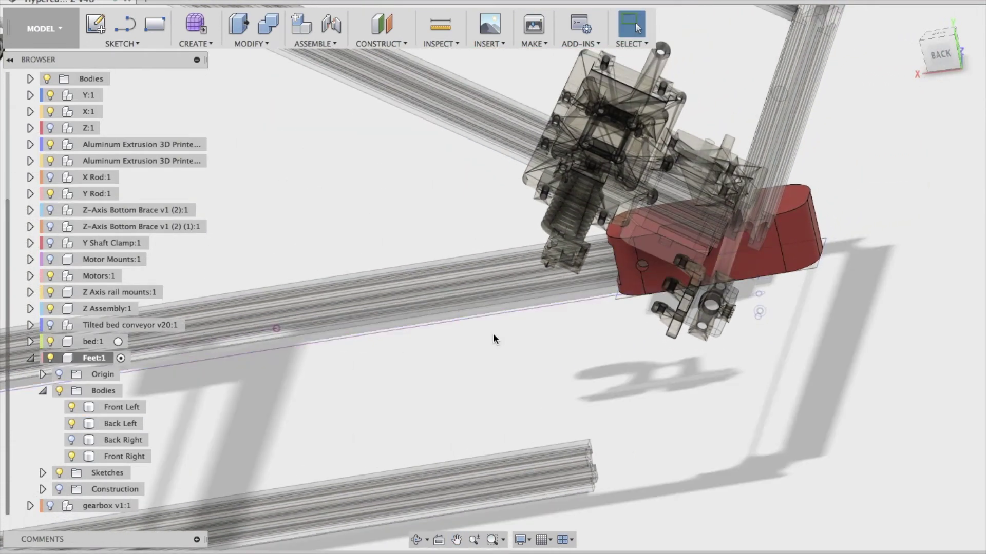
middle_click_drag(577, 354, 657, 339, "shift")
key("Escape")
scroll(660, 303, "down", 5)
scroll(668, 295, "up", 10)
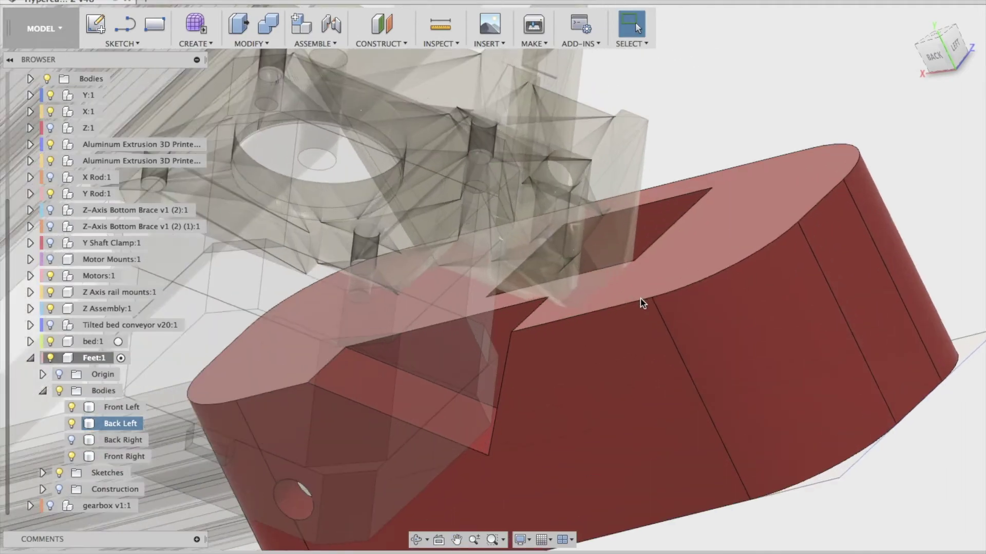
scroll(641, 302, "up", 3)
scroll(590, 308, "up", 3)
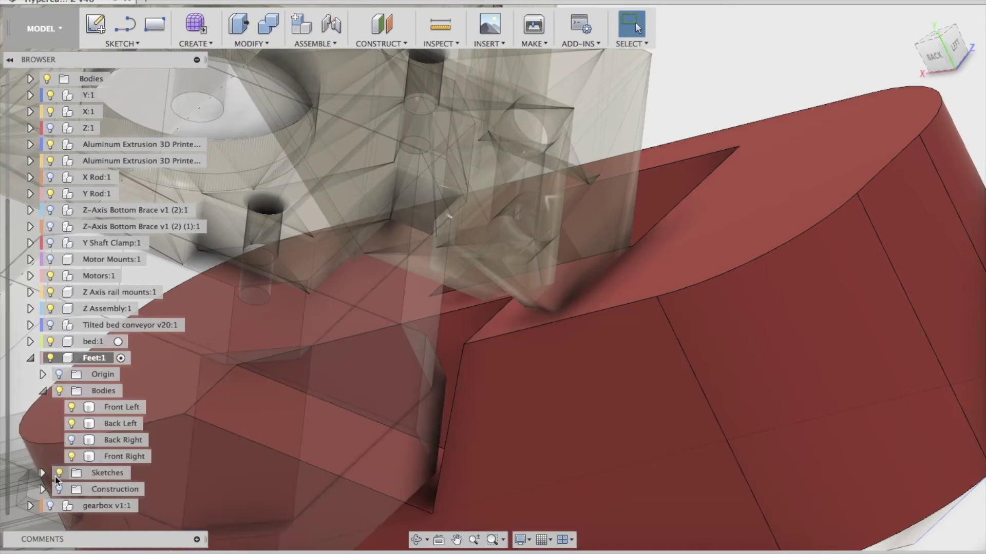
Step: Turn on Sketch10 under Feet:1 and select its triangular profile on the foot
left_click(43, 473)
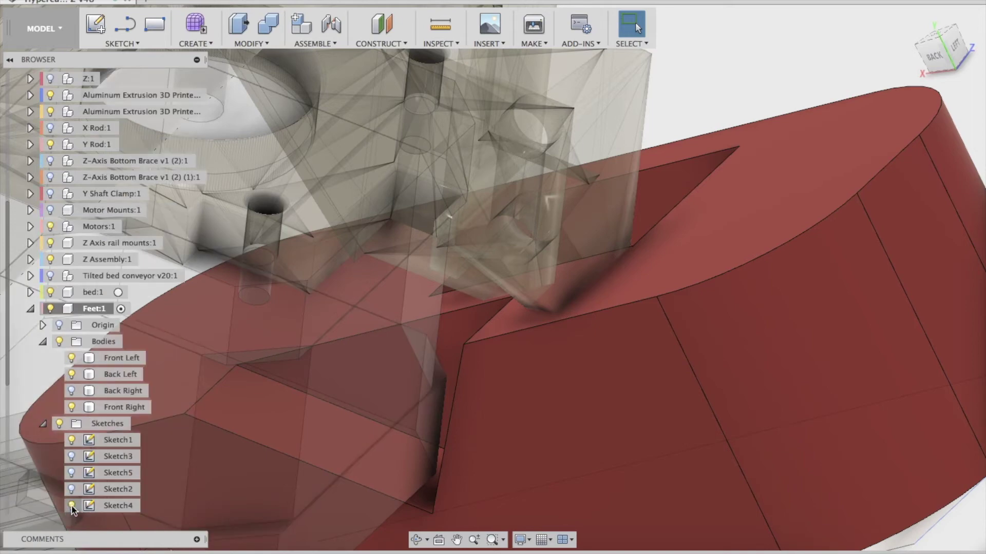
scroll(92, 453, "down", 3)
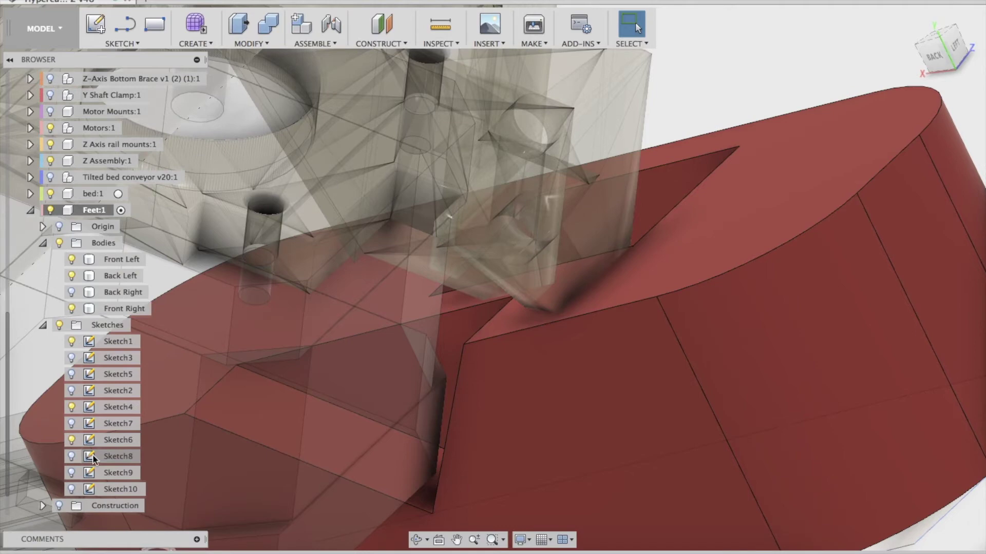
left_click(72, 488)
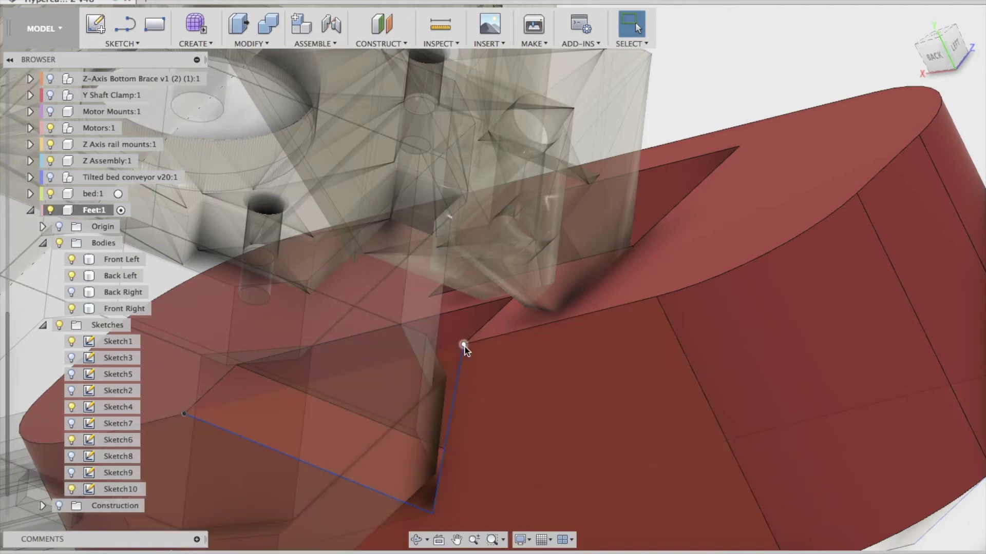
left_click(557, 342)
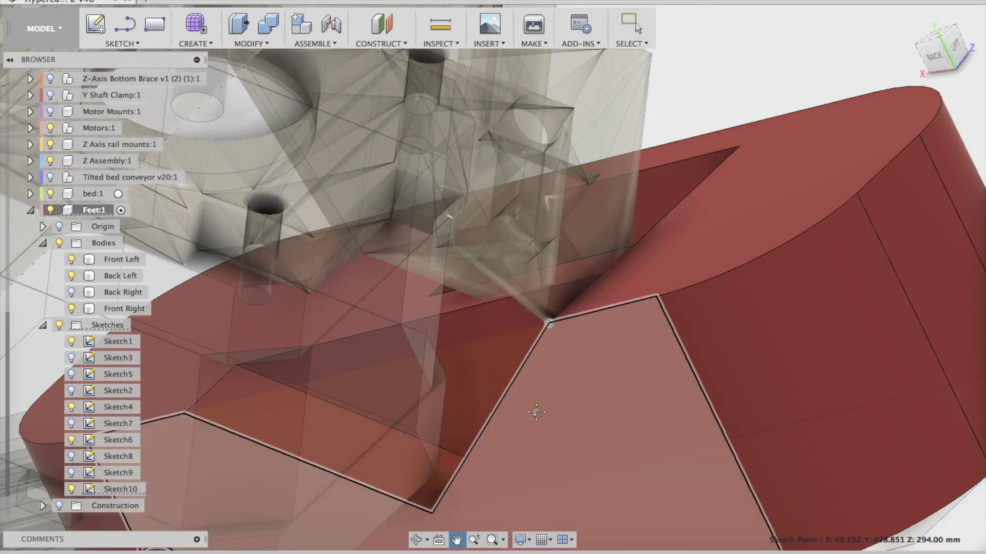
middle_click_drag(536, 412, 564, 346)
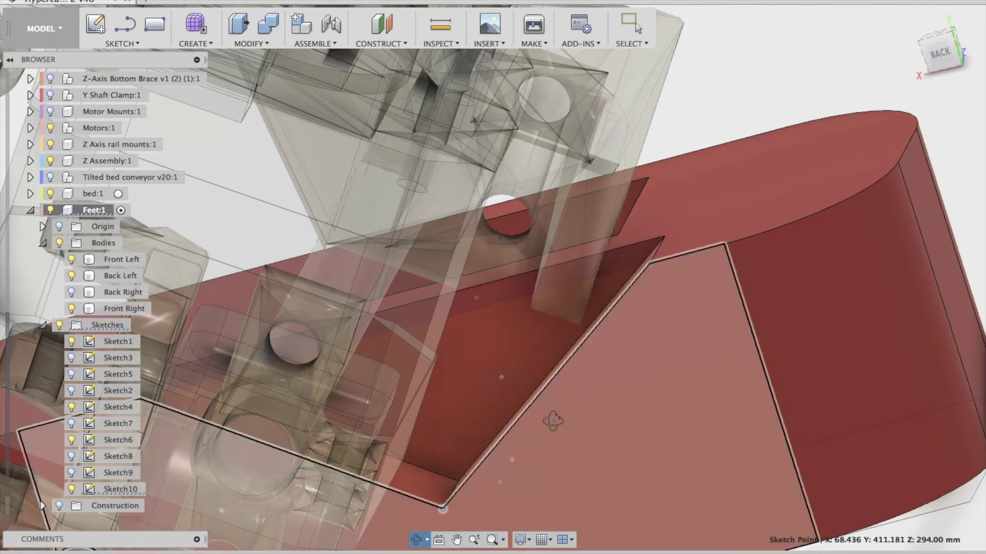
mouse_move(506, 421)
middle_mouse_down("shift")
mouse_move(539, 424)
mouse_move(616, 384)
mouse_move(590, 440)
mouse_move(657, 425)
mouse_move(463, 352)
middle_mouse_up("shift")
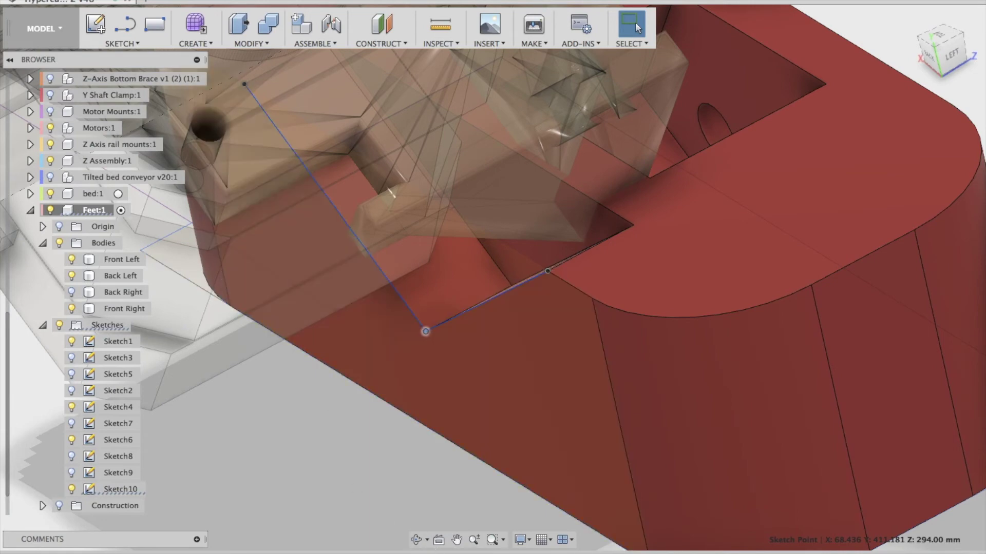
Step: Edit the cut feature and deepen the triangular notch to 16 mm
left_click(533, 524)
right_click(534, 523)
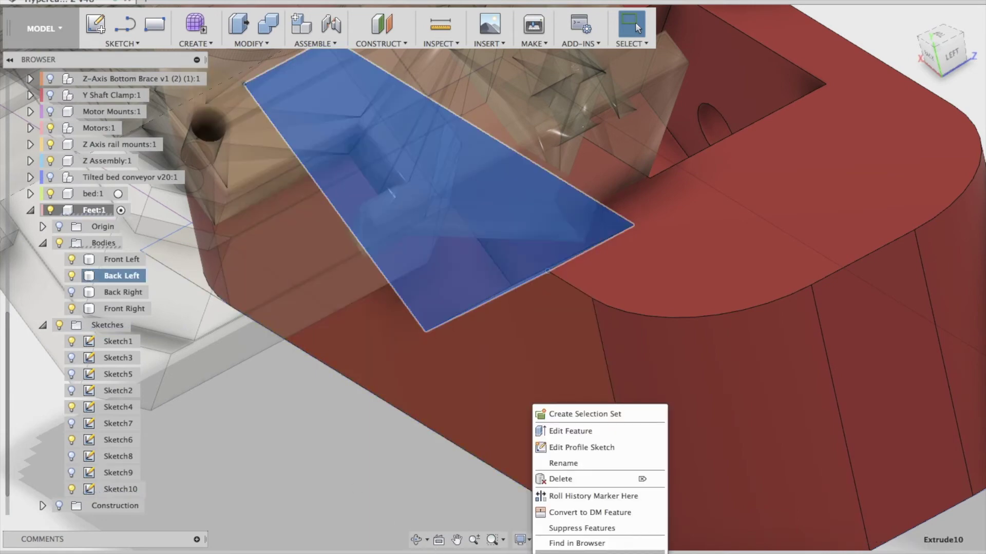
left_click(553, 433)
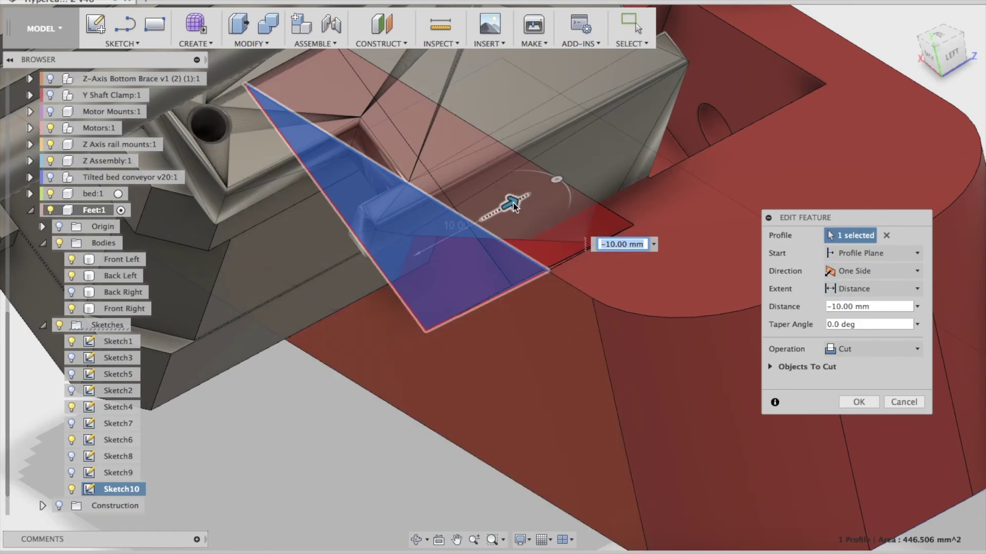
left_click_drag(545, 191, 550, 188)
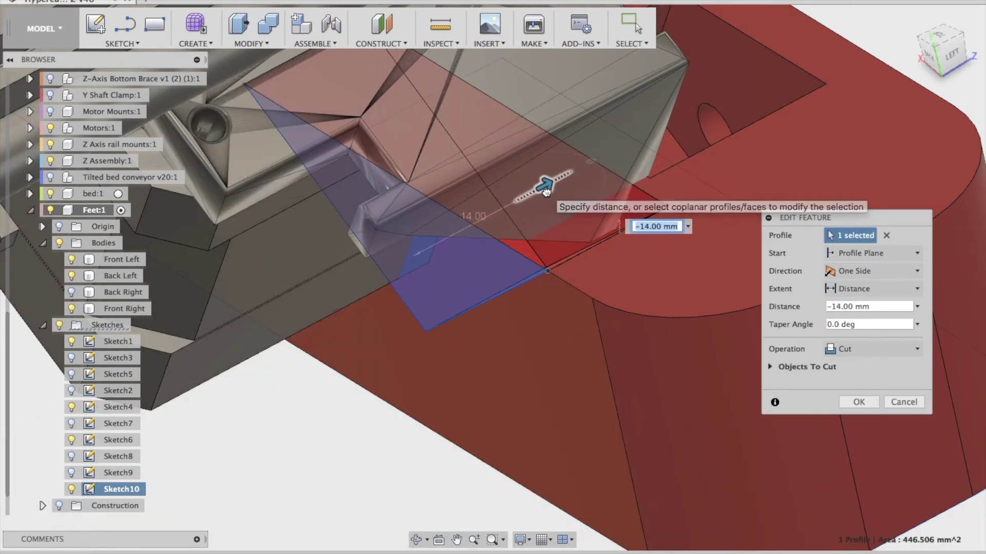
middle_click_drag(615, 331, 609, 214, "shift")
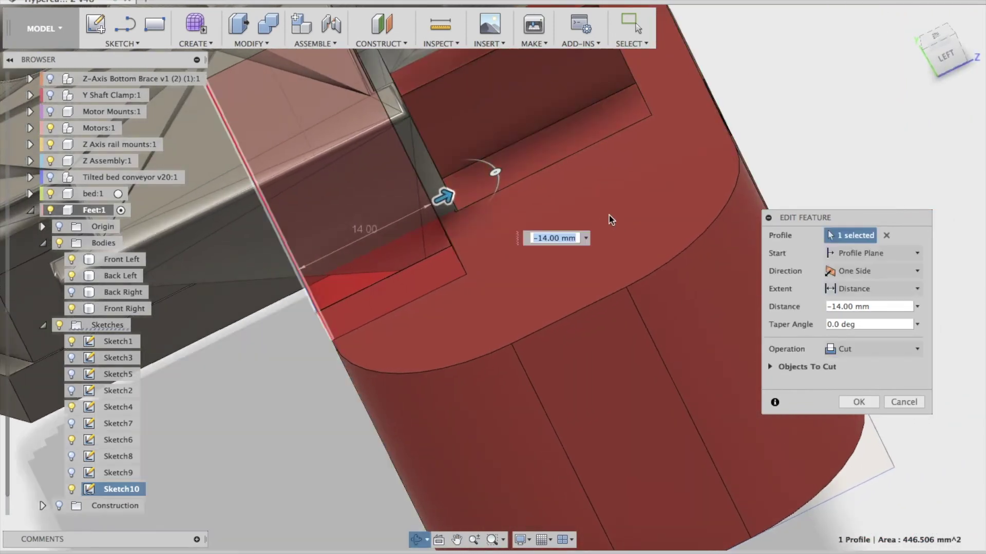
left_click_drag(448, 197, 470, 190)
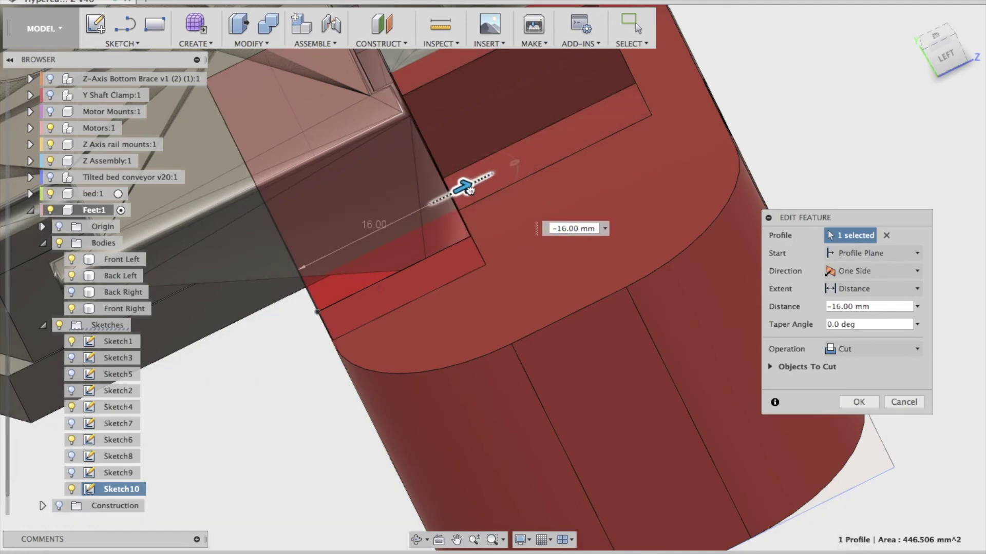
scroll(484, 243, "up", 1)
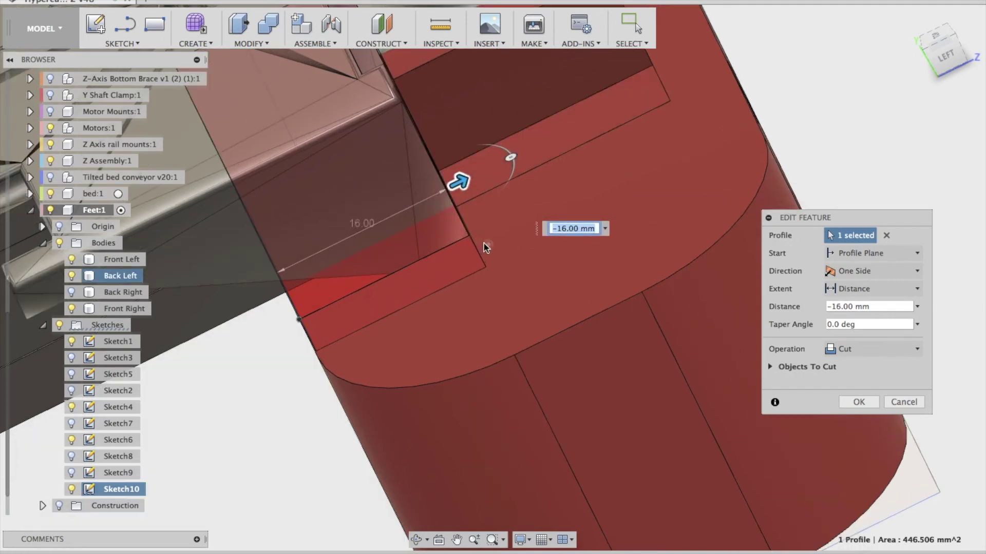
left_click(770, 366)
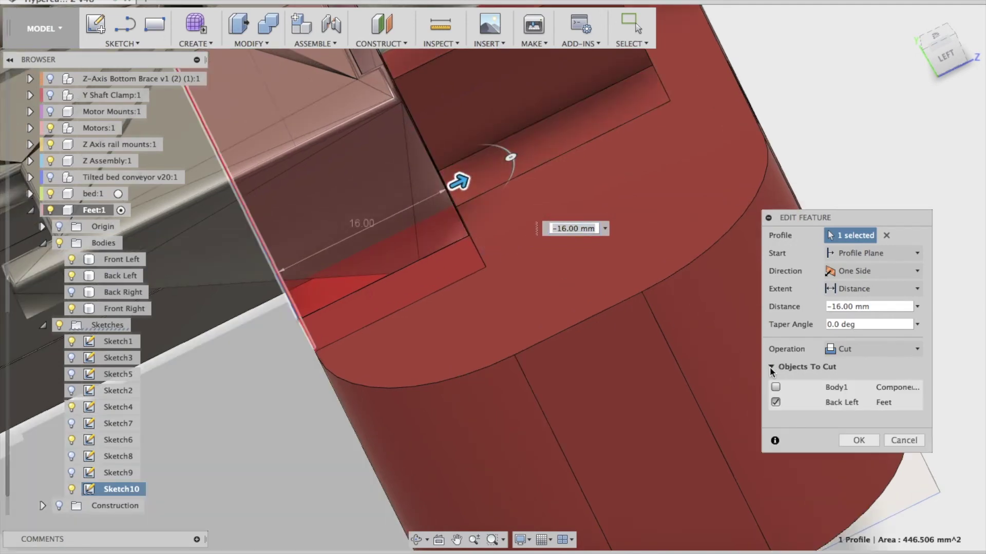
left_click(770, 368)
scroll(631, 344, "down", 3)
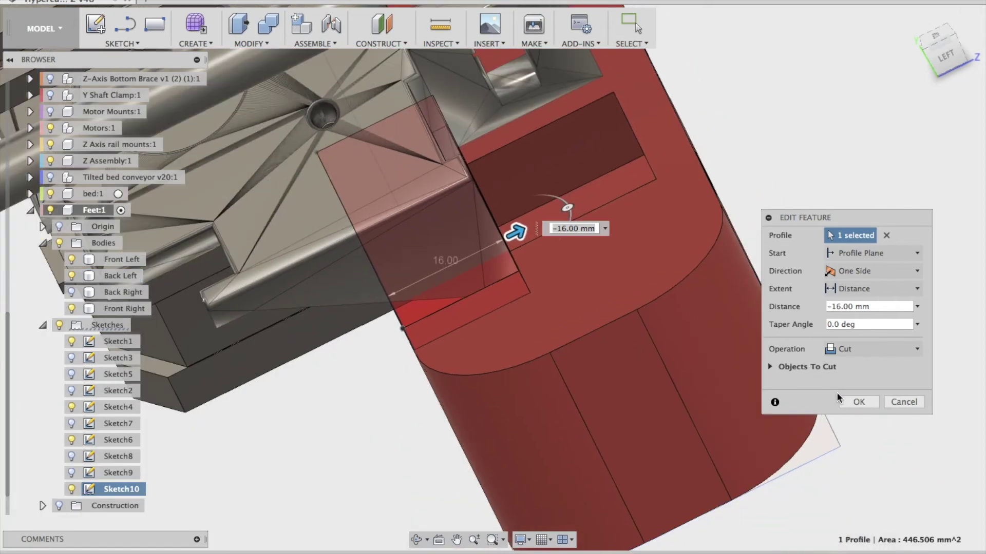
left_click(855, 401)
Step: Enter Edit Sketch on Sketch10 and select the V's bottom vertex
middle_click_drag(694, 384, 789, 356, "shift")
key("Escape")
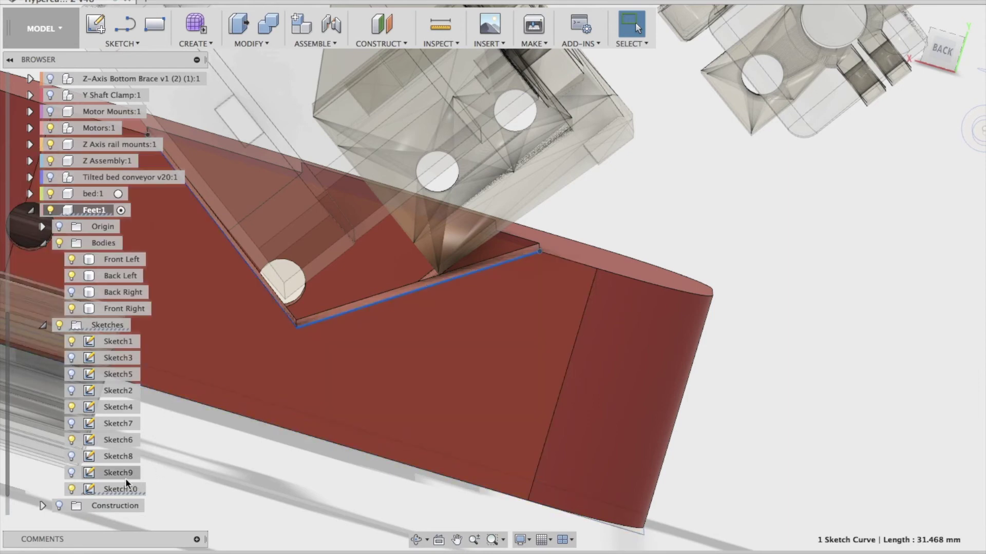
right_click(112, 488)
double_click(112, 489)
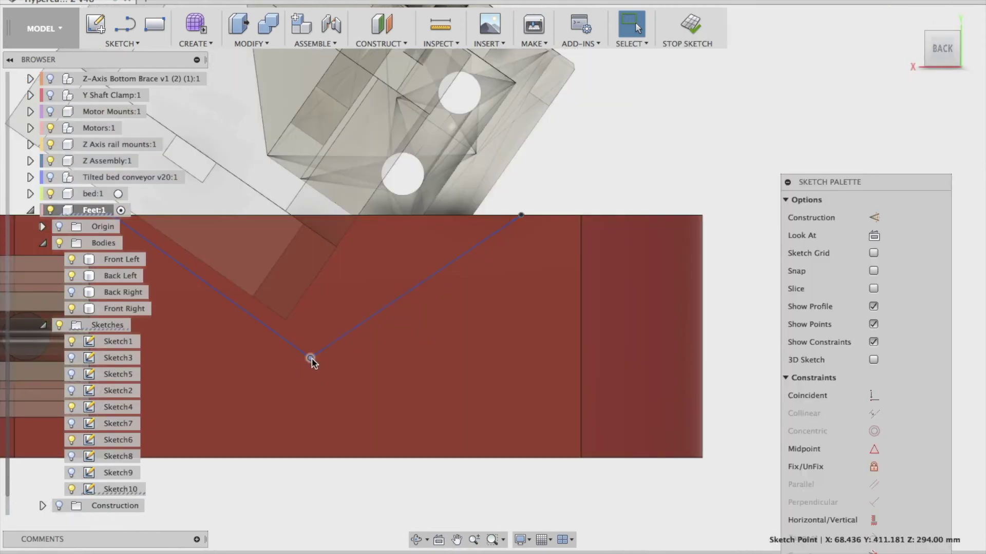
left_click(379, 397)
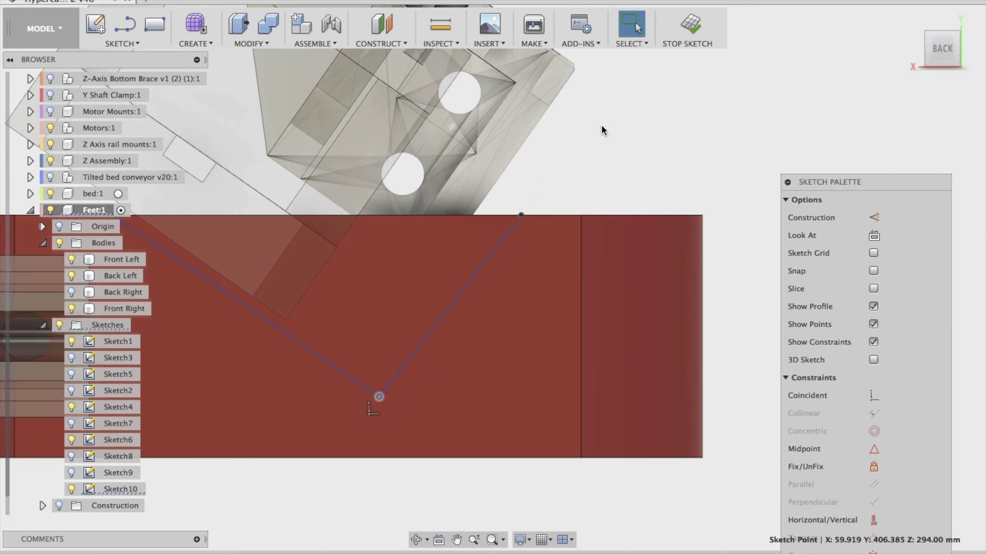